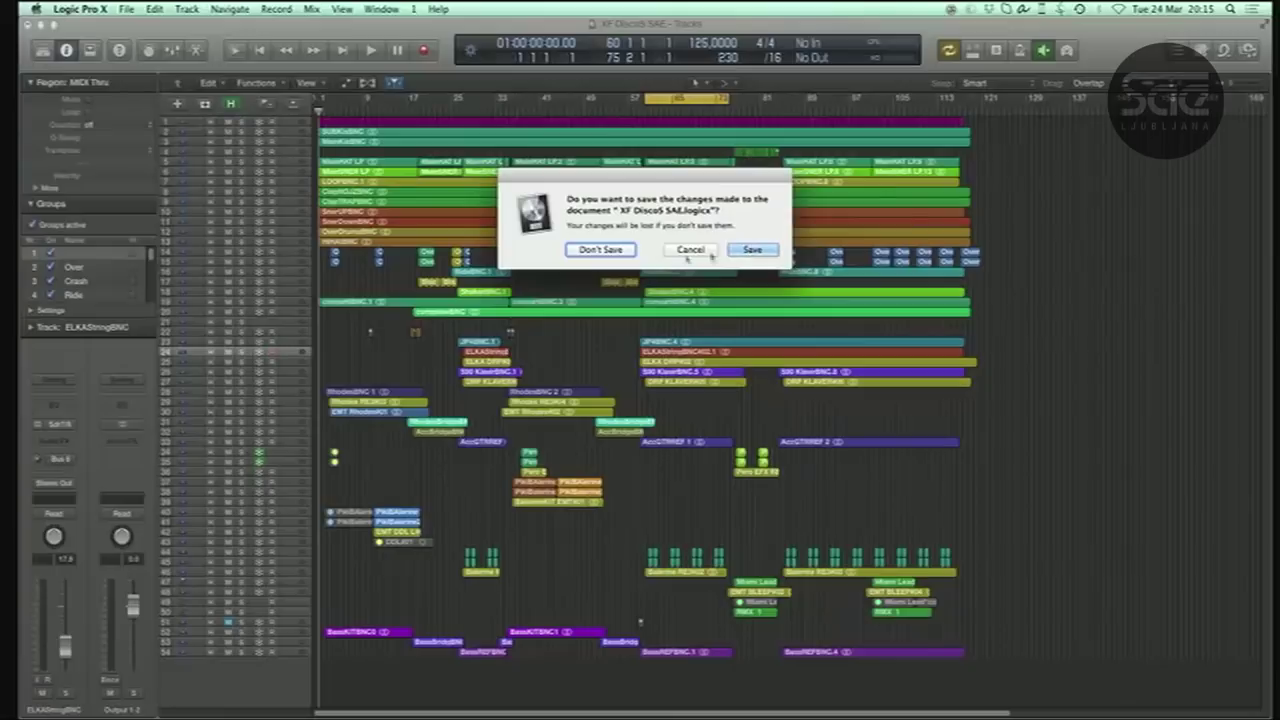
- Close the disco project without saving and load the Lanog TAh 3.2 SAE session
{"action": "left_click", "coordinate": [596, 250]}
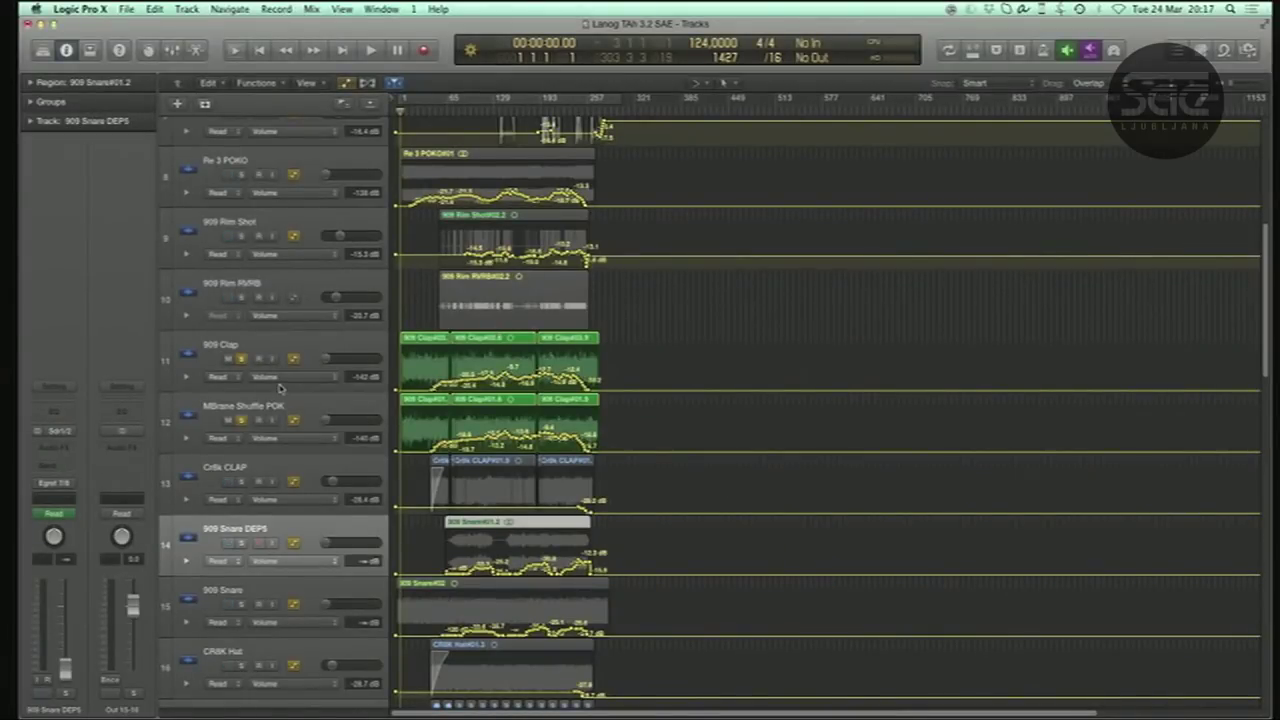
- Hide automation, cycle the clap section, zoom to the 909 Clap region and play it
{"action": "key", "text": "a"}
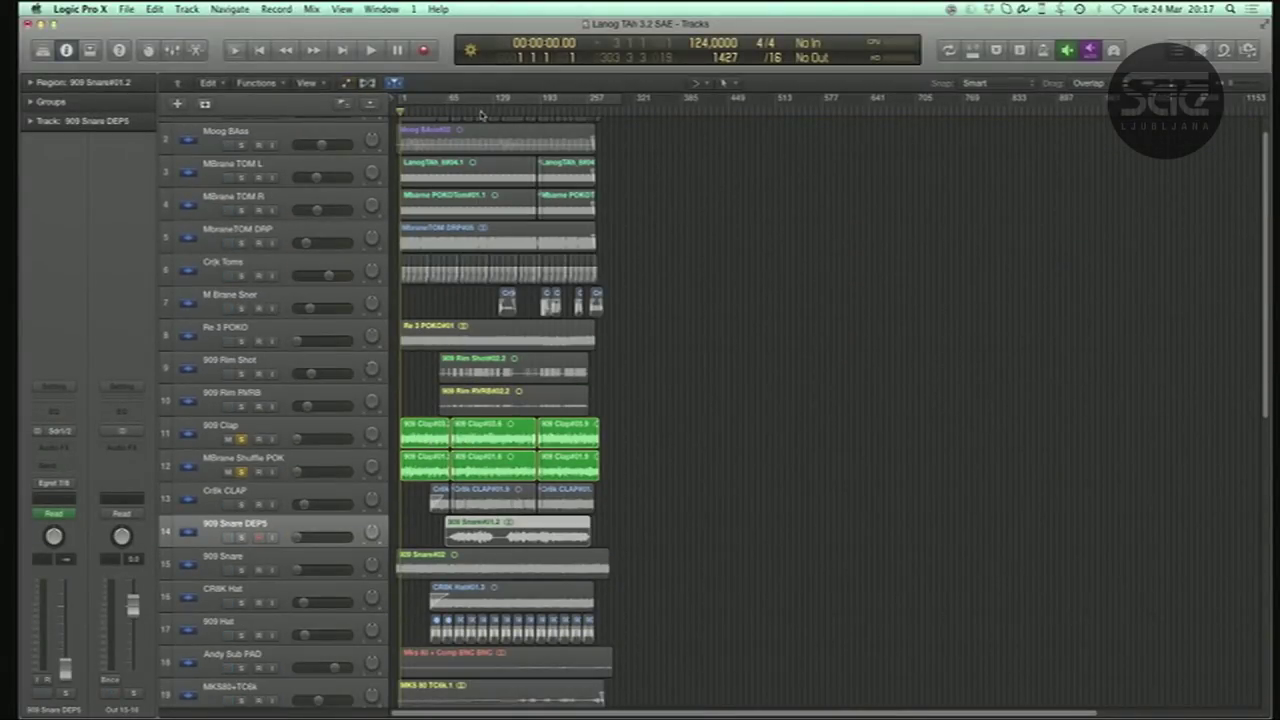
{"action": "left_click_drag", "start_coordinate": [478, 104], "coordinate": [530, 100]}
{"action": "left_click", "coordinate": [262, 428]}
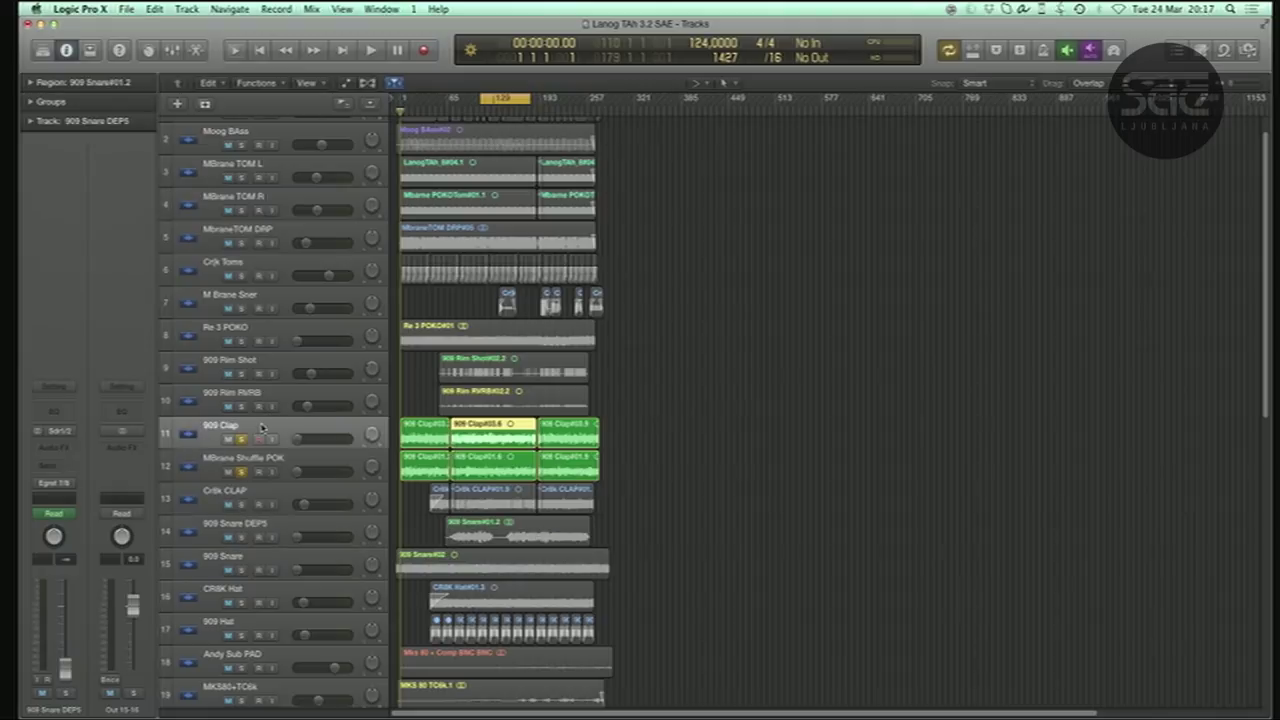
{"action": "key", "text": "z"}
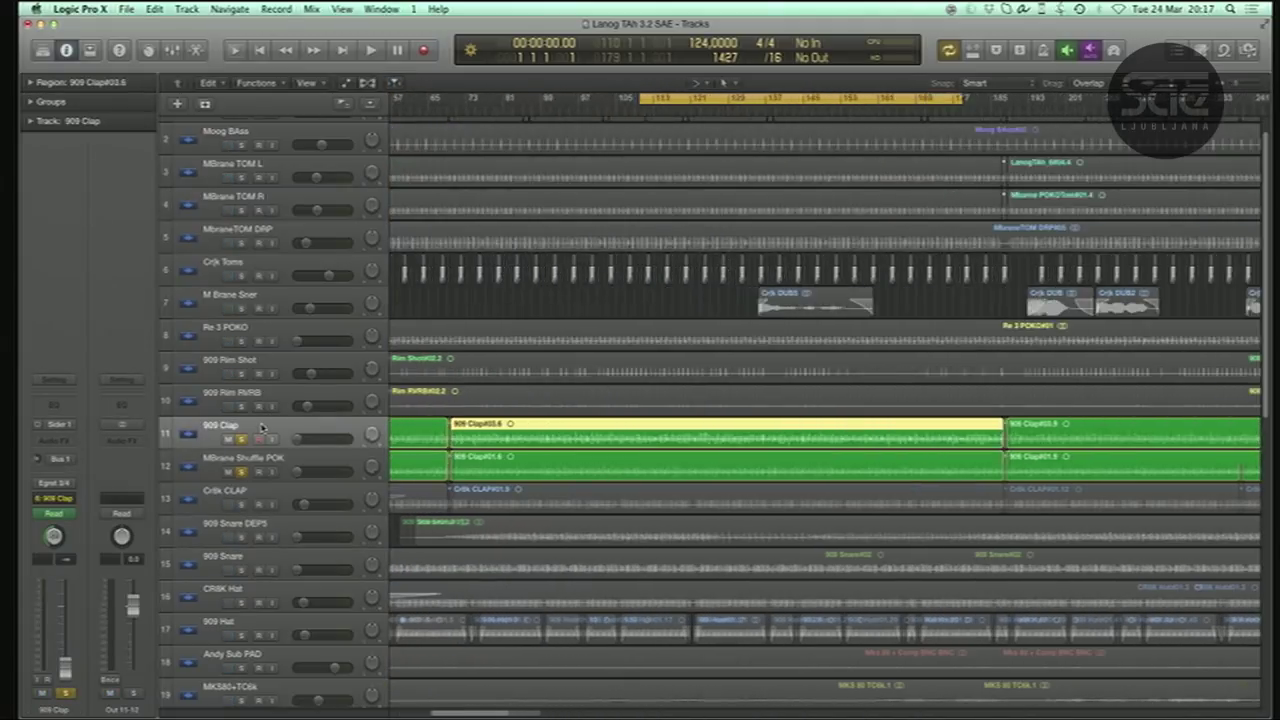
{"action": "key", "text": "space"}
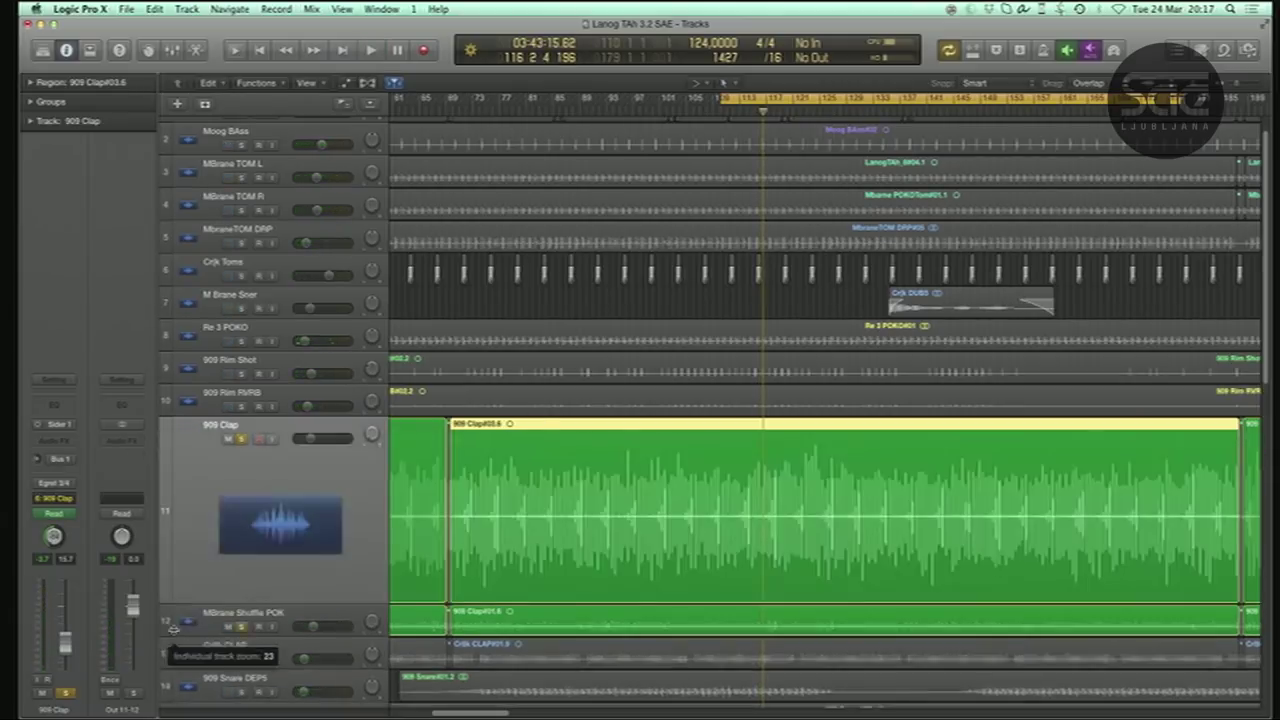
- Enlarge the 909 Clap and MBrane Shuffle POK tracks so their waveforms show
{"action": "key", "text": "ctrl+z"}
{"action": "left_click_drag", "start_coordinate": [165, 484], "coordinate": [322, 635]}
{"action": "scroll", "coordinate": [322, 635], "scroll_direction": "down", "scroll_amount": 2}
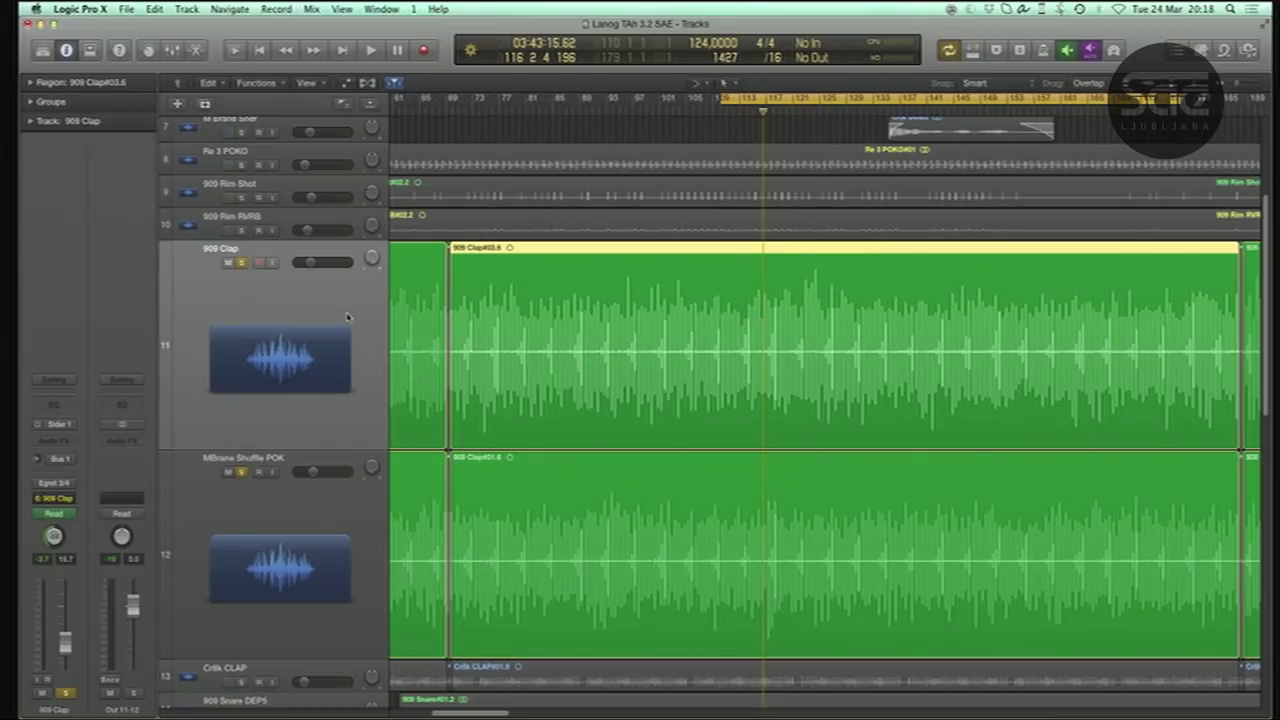
- Alternate selection between the 909 Clap and MBrane Shuffle POK tracks and regions to compare them
{"action": "left_click", "coordinate": [271, 505]}
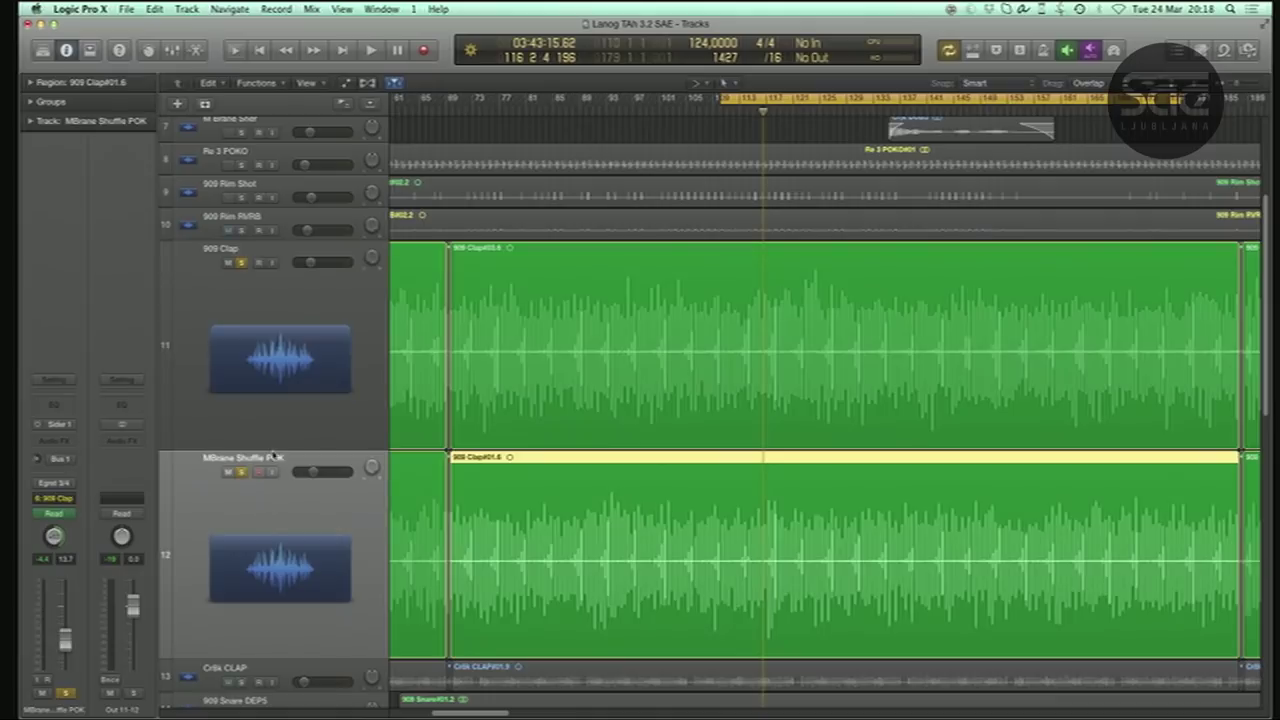
{"action": "left_click", "coordinate": [307, 327]}
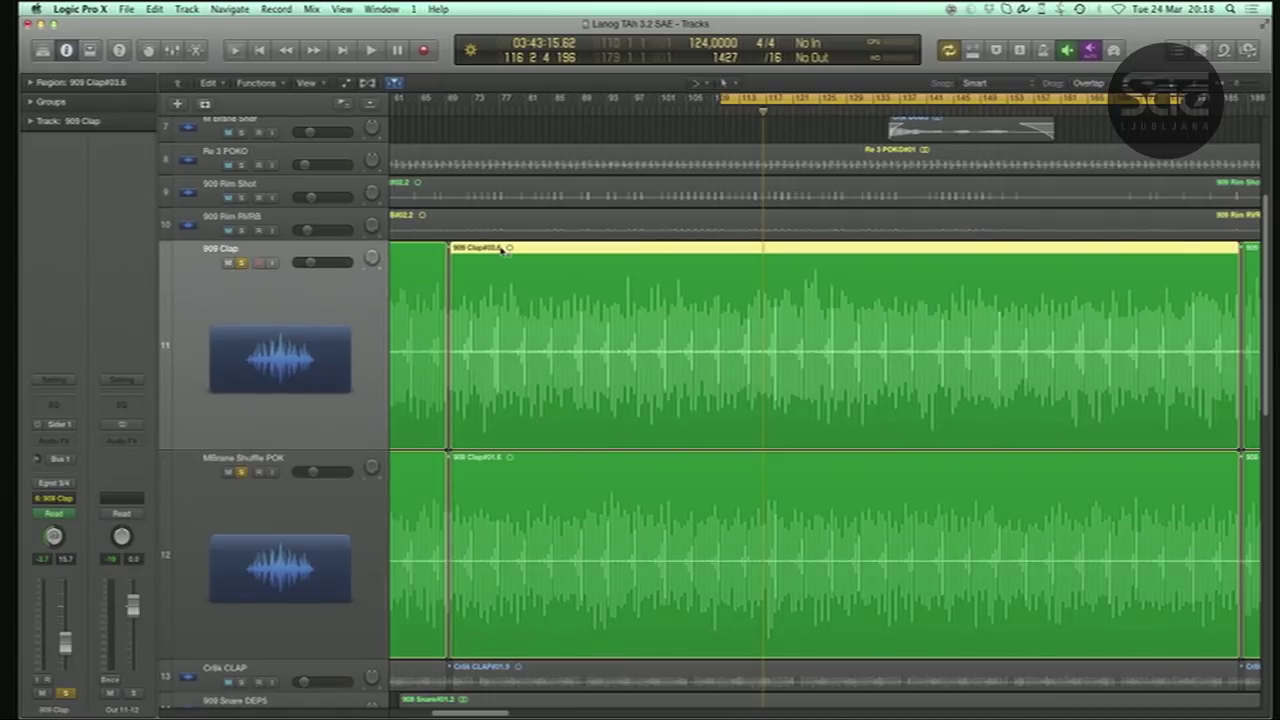
{"action": "left_click", "coordinate": [490, 479]}
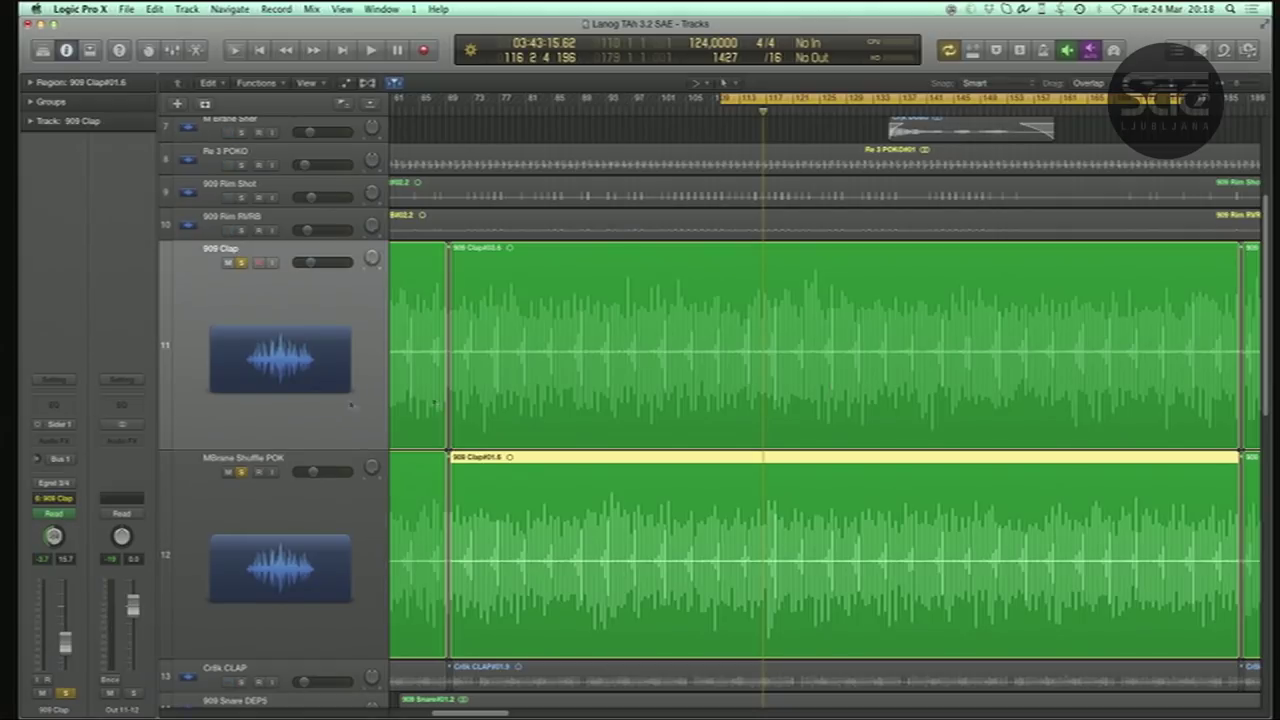
{"action": "left_click", "coordinate": [196, 322]}
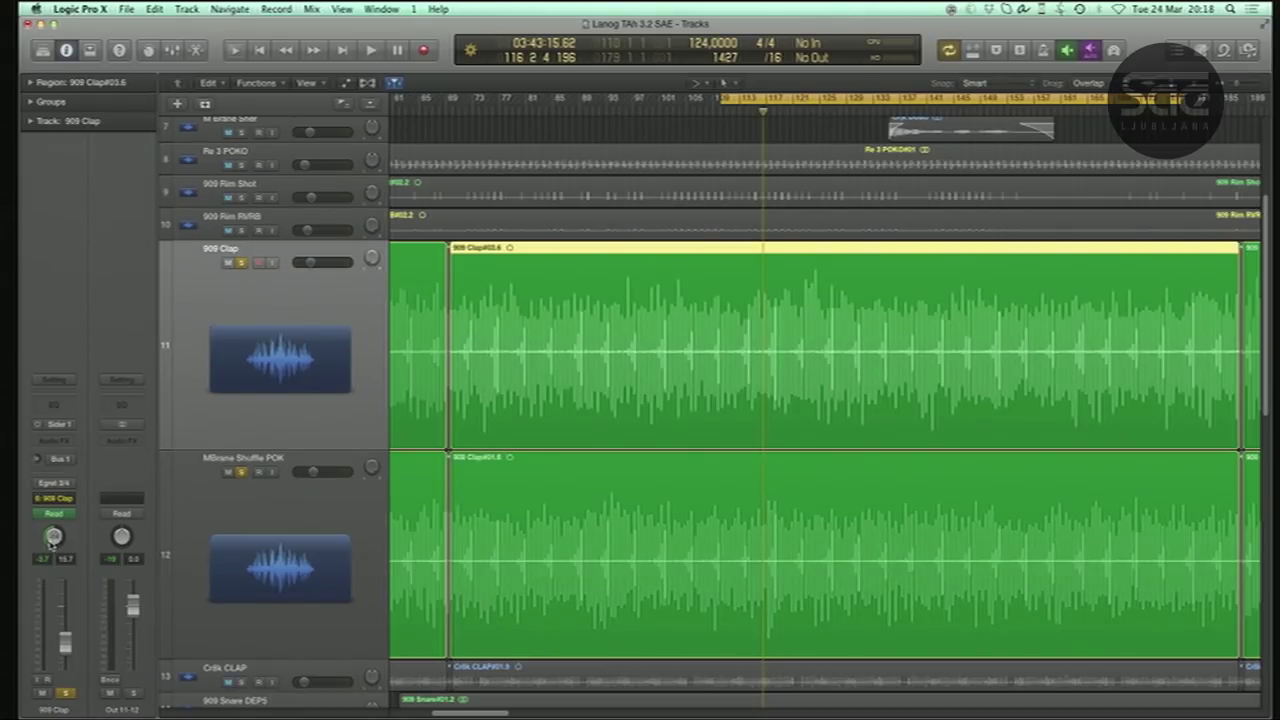
{"action": "left_click", "coordinate": [251, 533]}
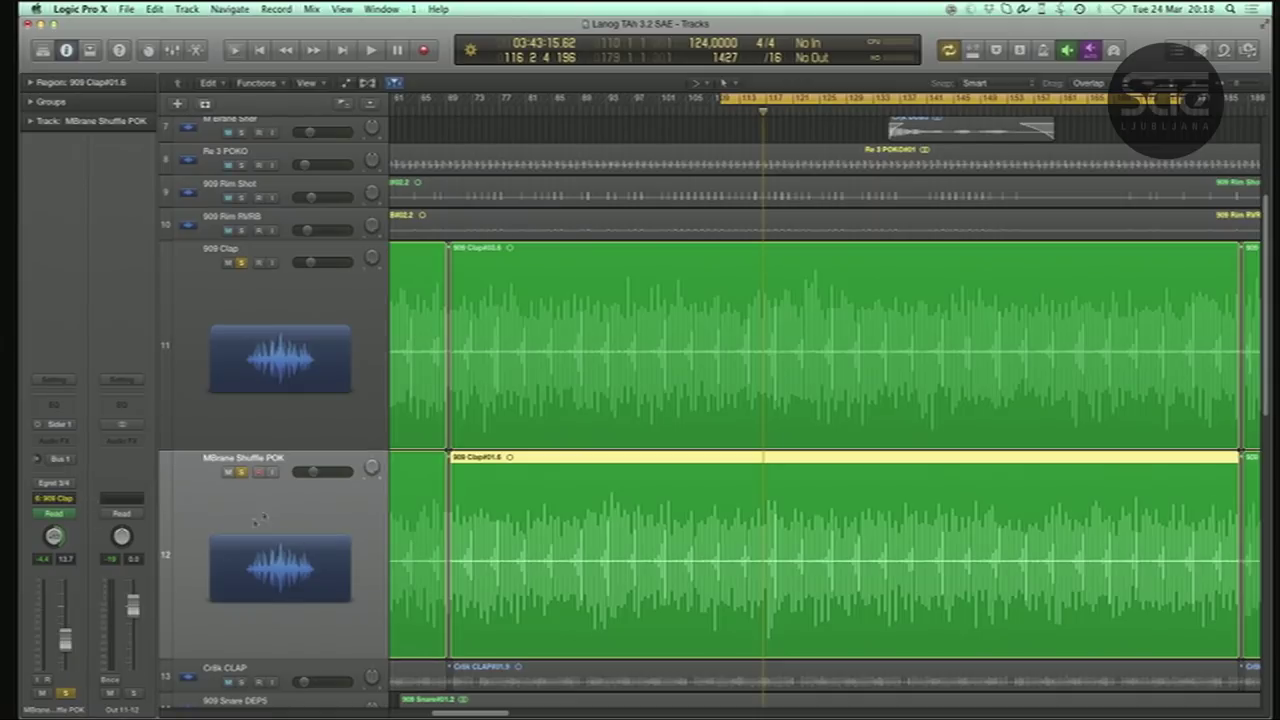
{"action": "left_click", "coordinate": [255, 300]}
- Insert iZotope Insight from Audio Units > iZotope on the Out 11-12 channel
{"action": "left_click", "coordinate": [128, 443]}
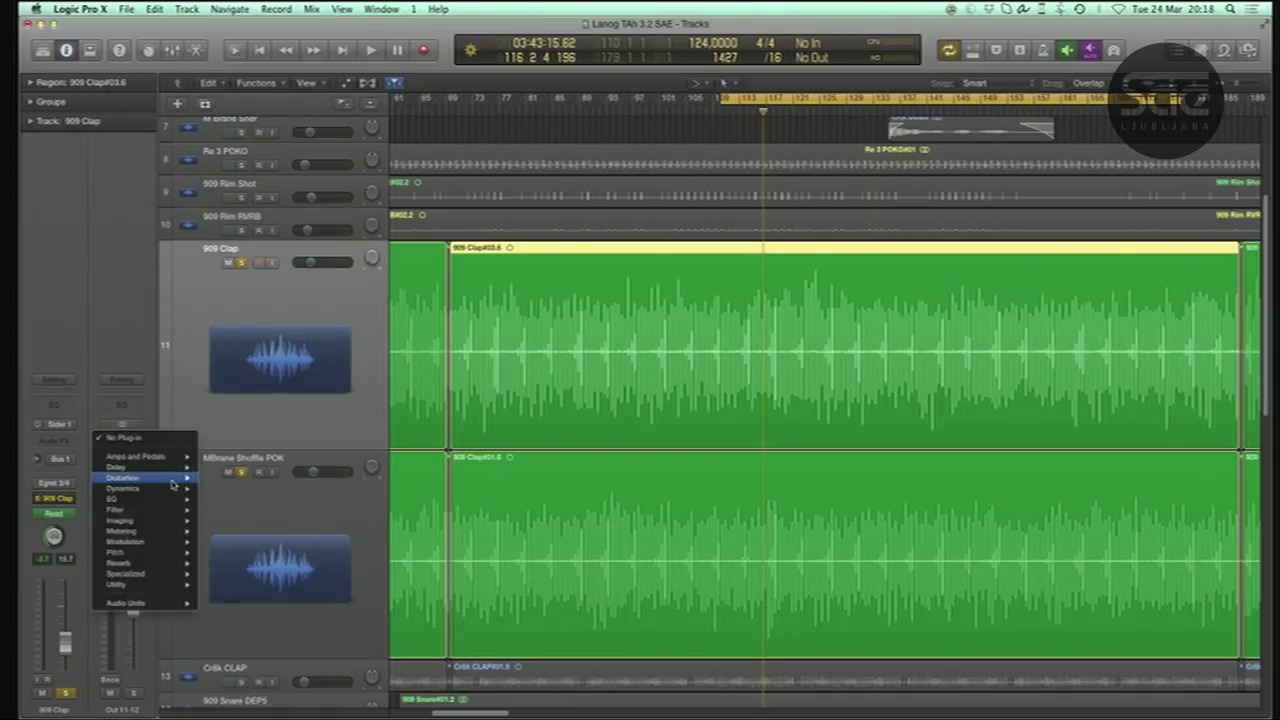
{"action": "mouse_move", "coordinate": [162, 590]}
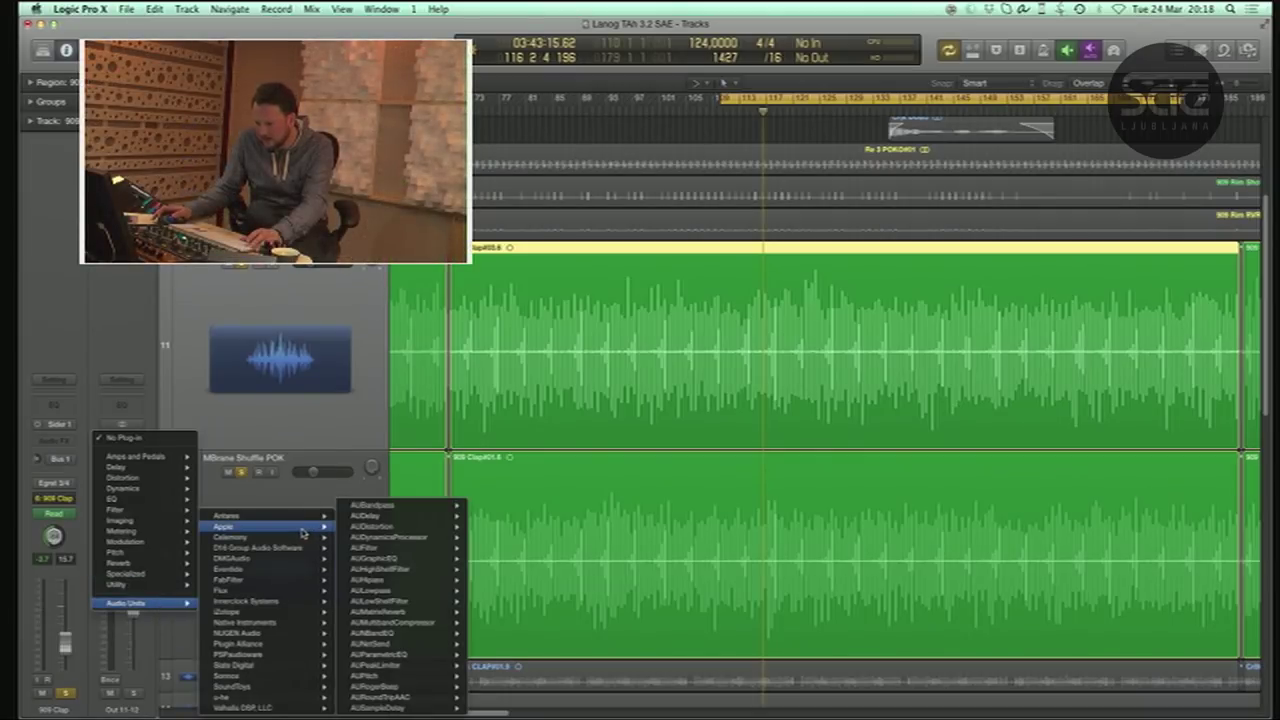
{"action": "mouse_move", "coordinate": [283, 612]}
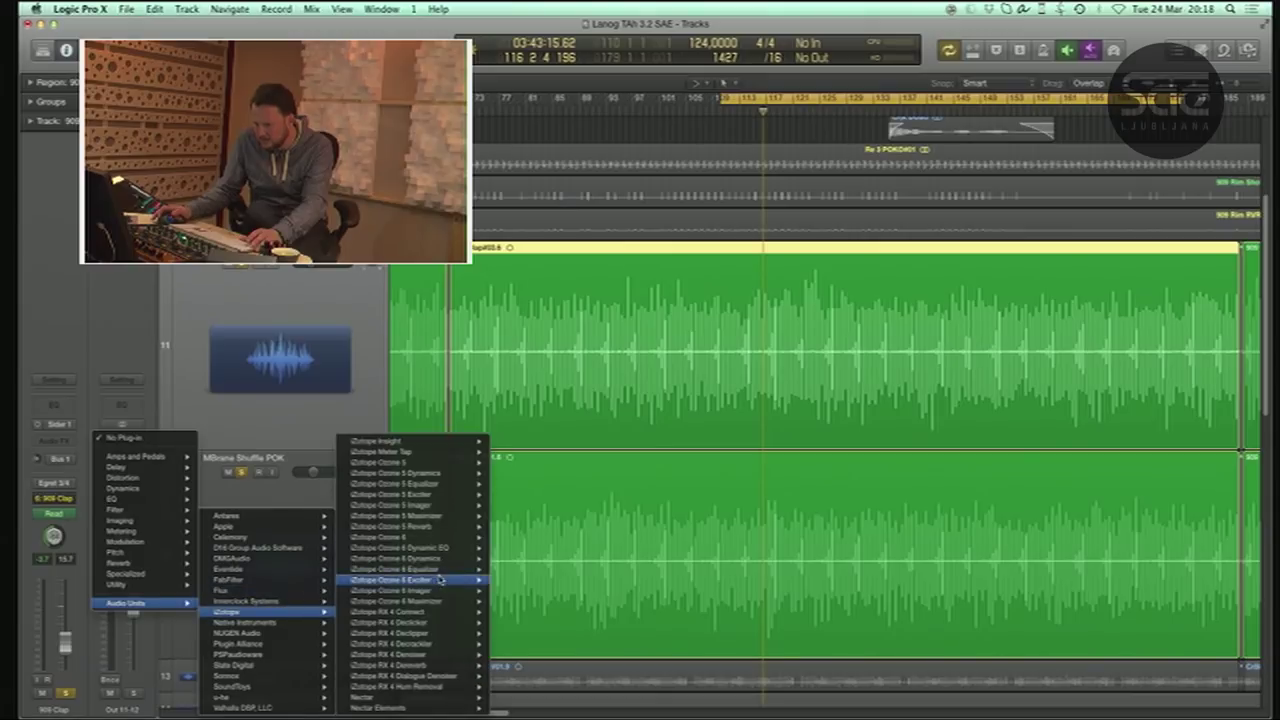
{"action": "left_click", "coordinate": [512, 446]}
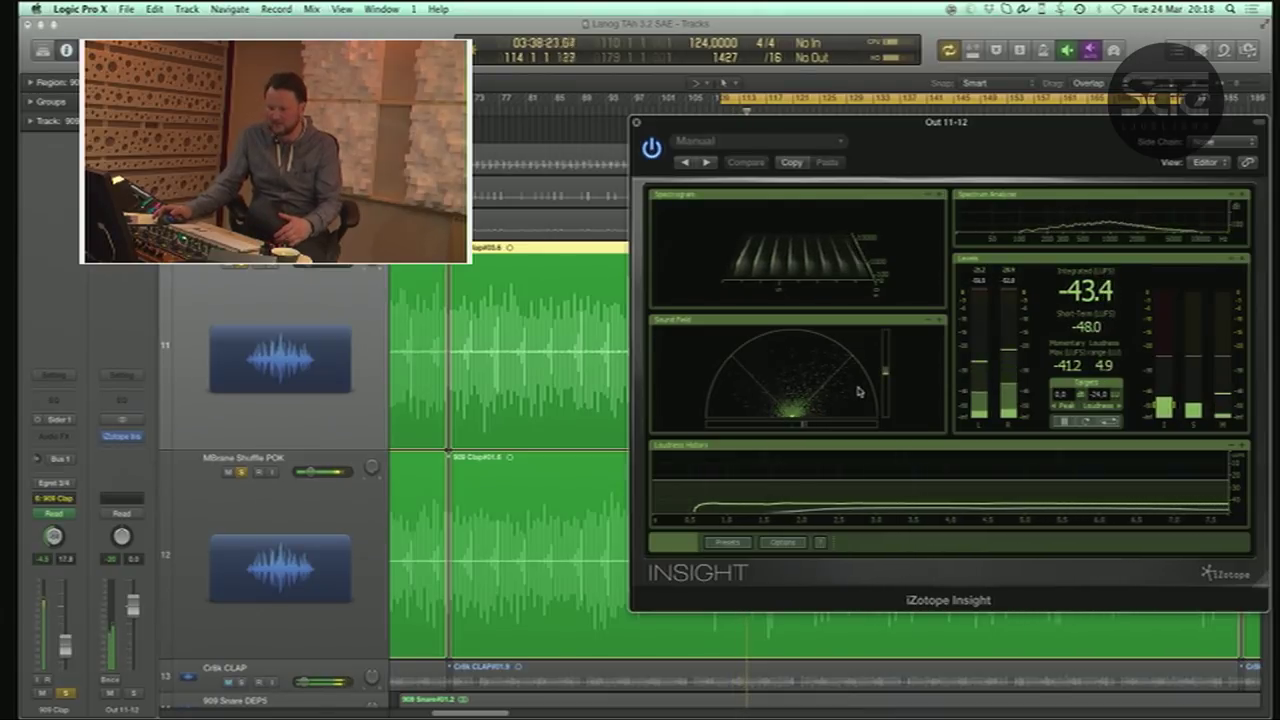
- Toggle solo and mute on the MBrane Shuffle POK track, checking its mute options
{"action": "left_click", "coordinate": [241, 472]}
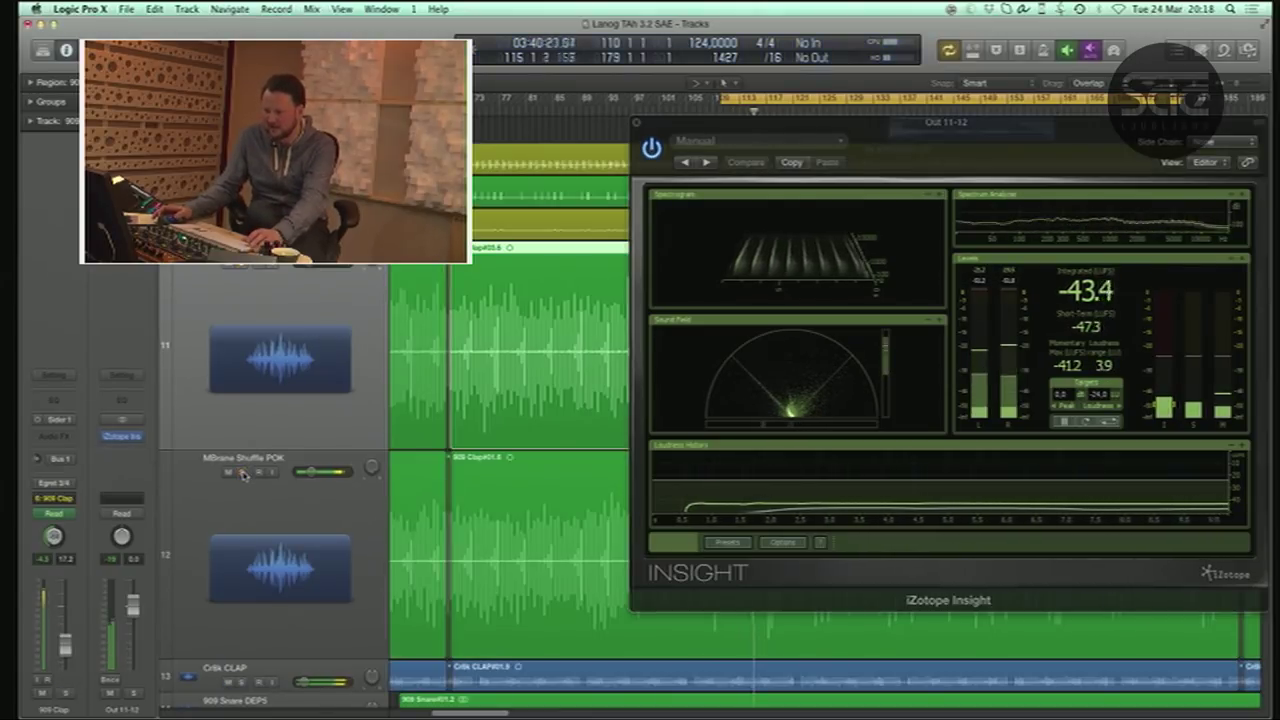
{"action": "left_click", "coordinate": [241, 472]}
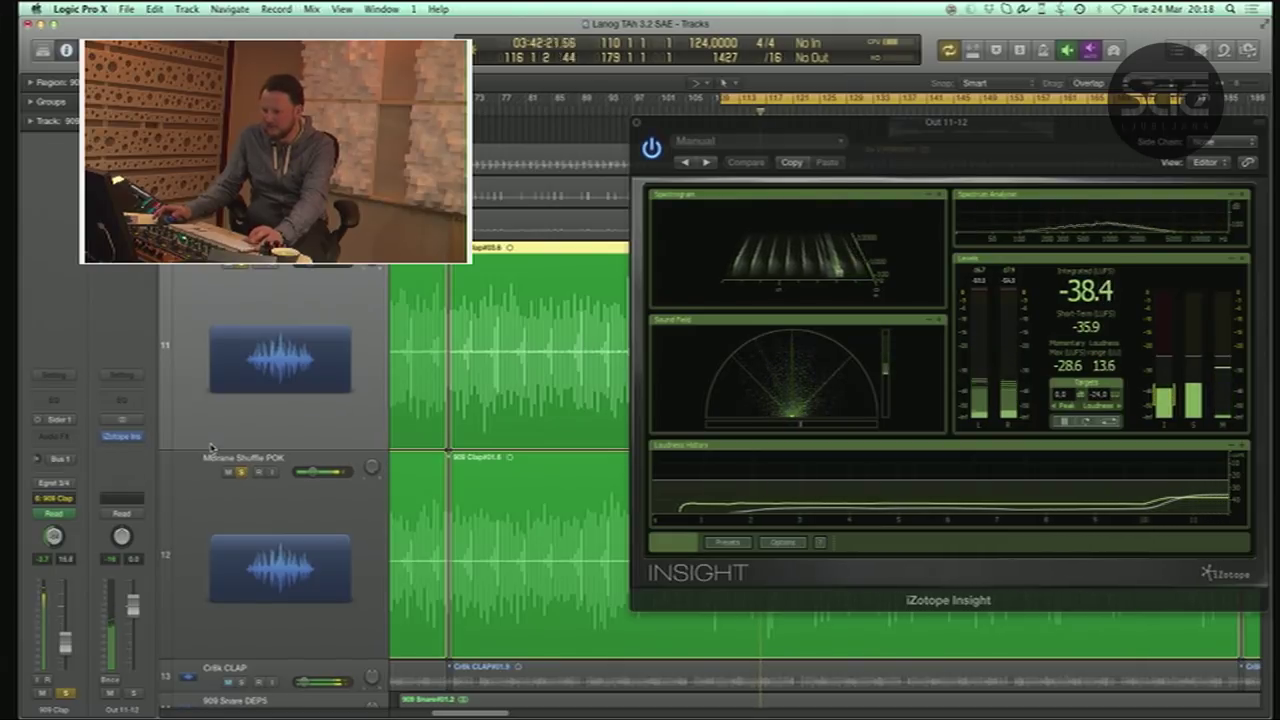
{"action": "left_click", "coordinate": [228, 472]}
{"action": "left_click", "coordinate": [228, 472]}
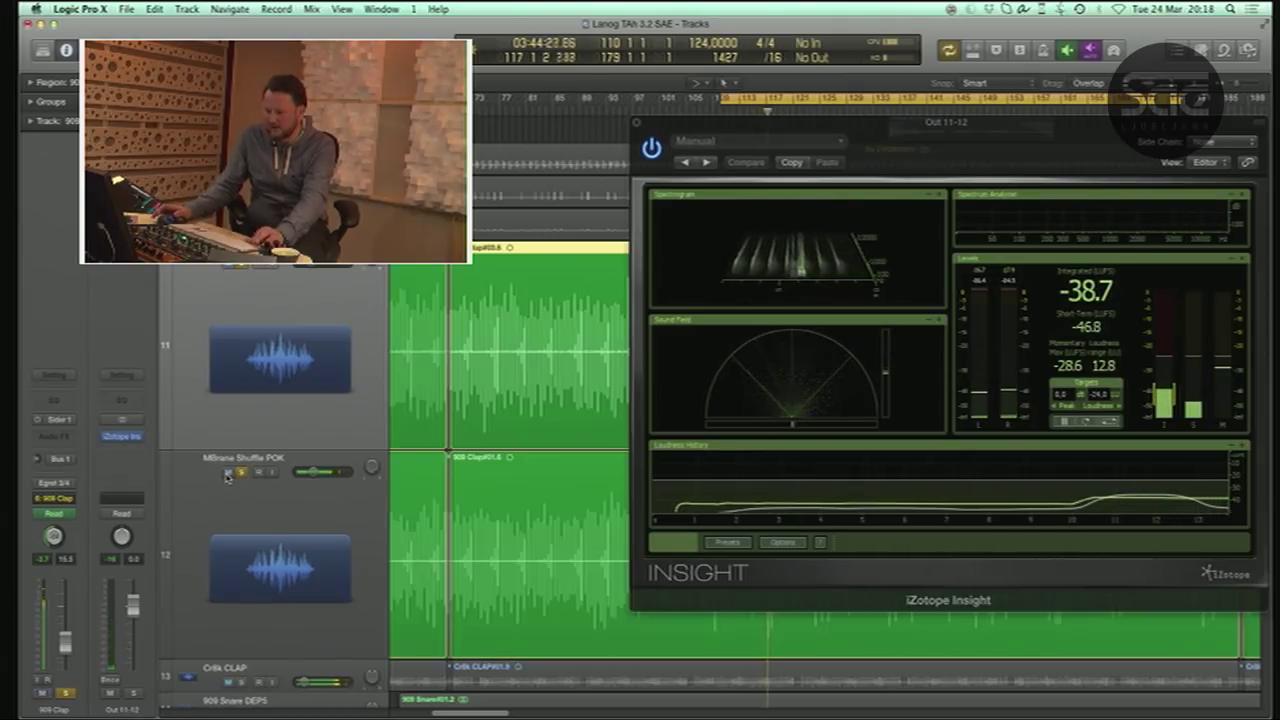
{"action": "left_click", "coordinate": [228, 472]}
{"action": "left_click", "coordinate": [228, 472]}
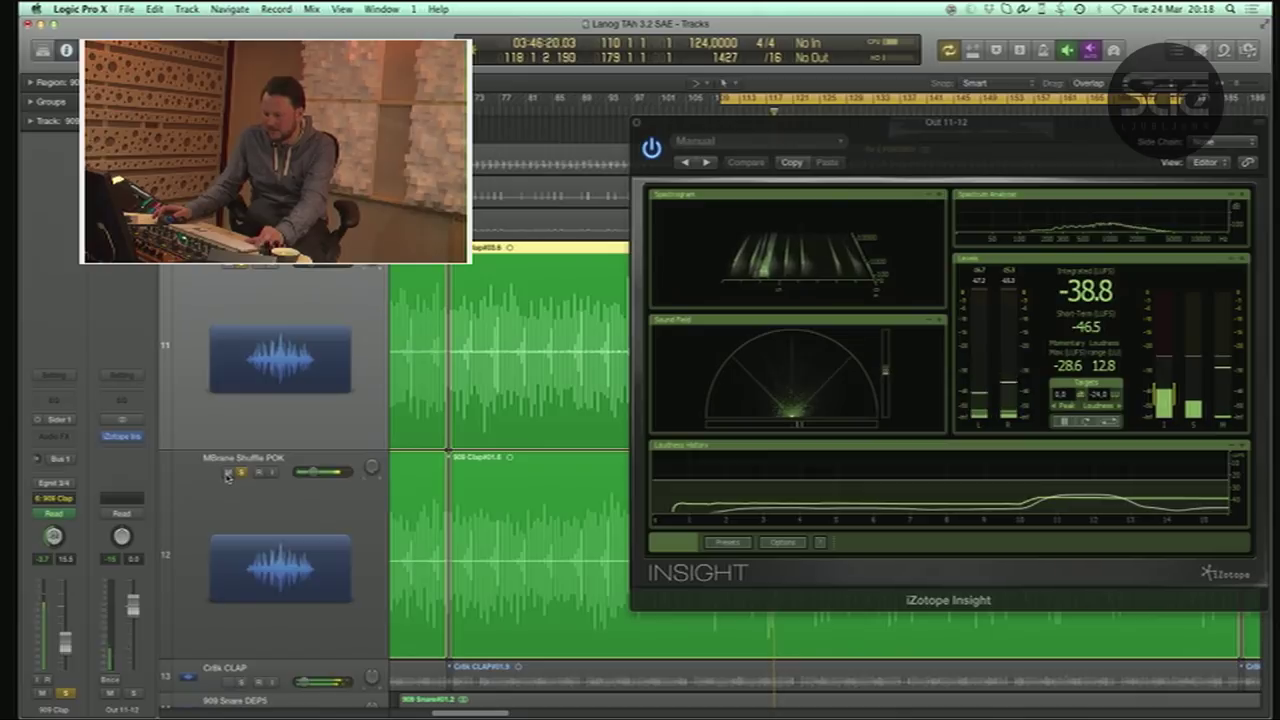
{"action": "right_click", "coordinate": [228, 474]}
{"action": "left_click", "coordinate": [228, 474]}
{"action": "left_click", "coordinate": [228, 472]}
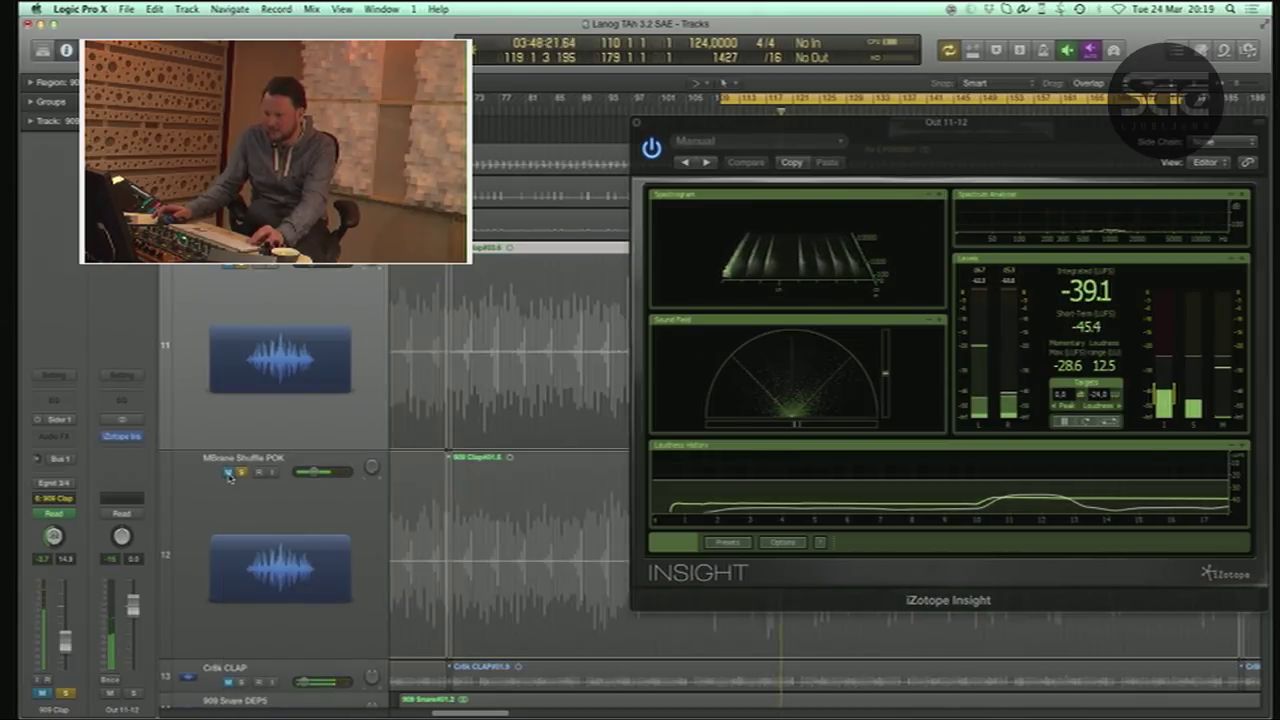
{"action": "left_click", "coordinate": [229, 473]}
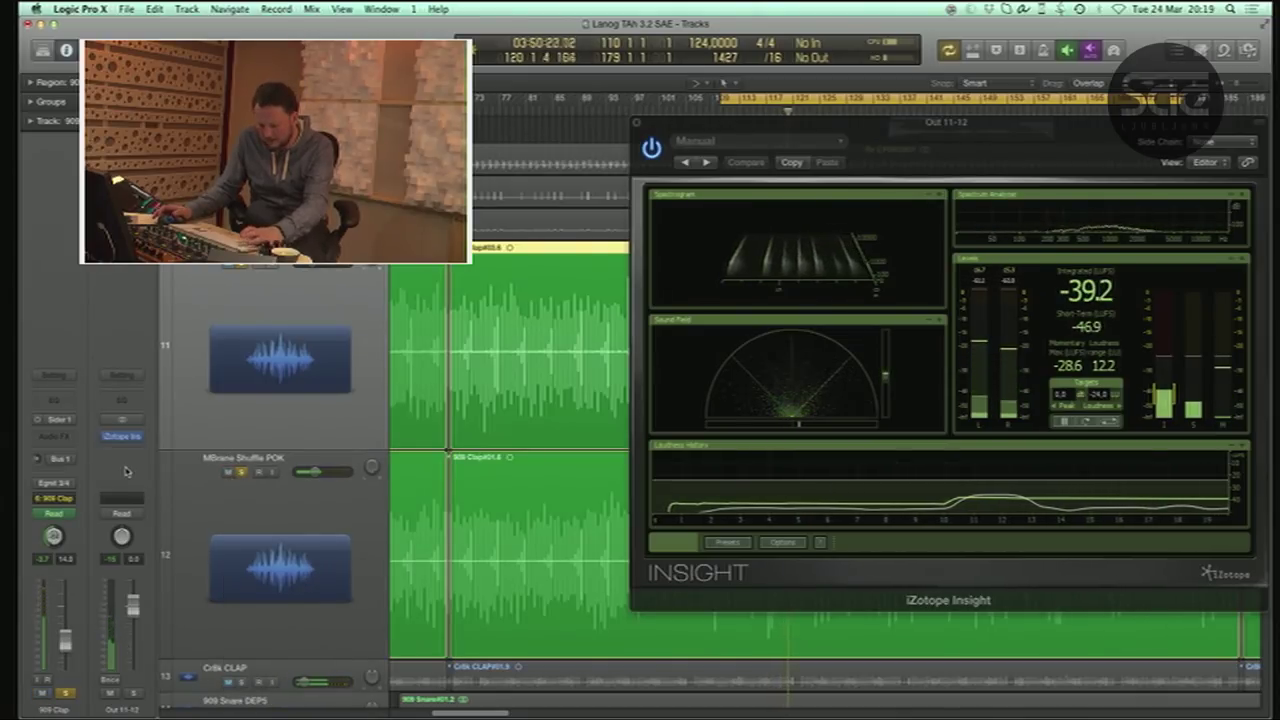
- Set the 909 Clap to No Group, mute MBrane Shuffle POK and leave 909 Clap soloed alone
{"action": "left_click", "coordinate": [53, 498]}
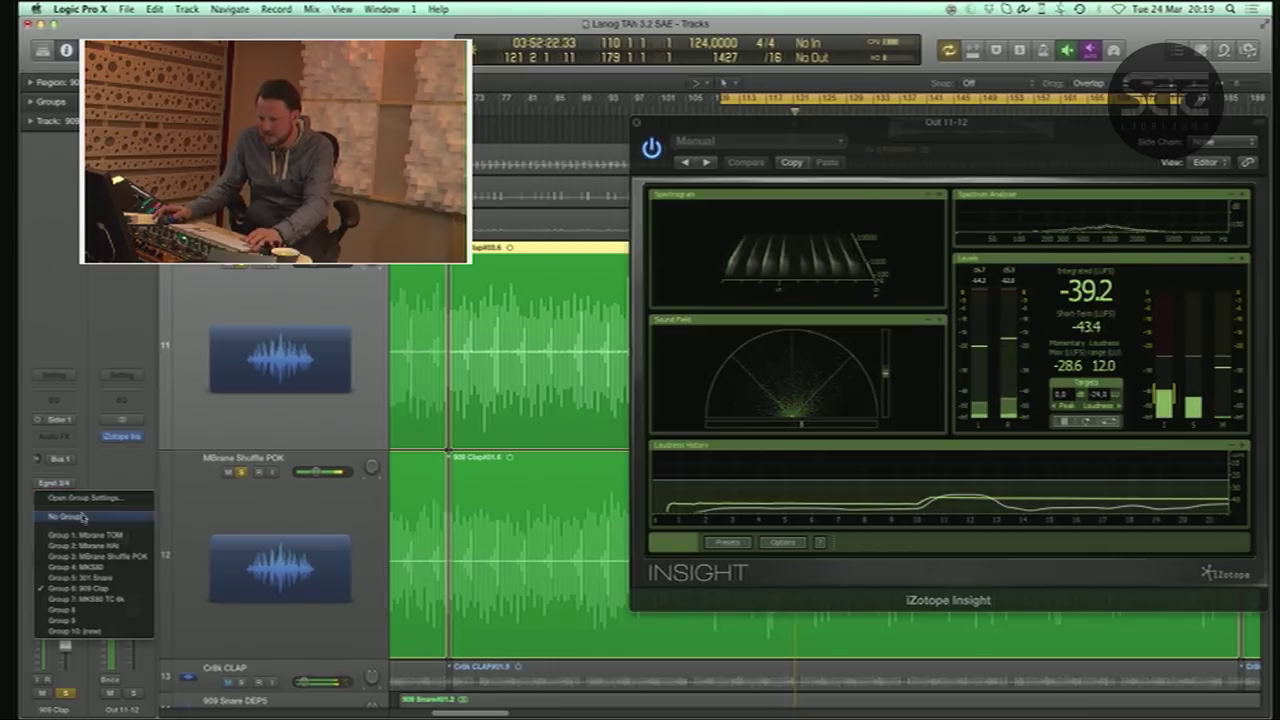
{"action": "left_click", "coordinate": [62, 518]}
{"action": "left_click", "coordinate": [233, 473]}
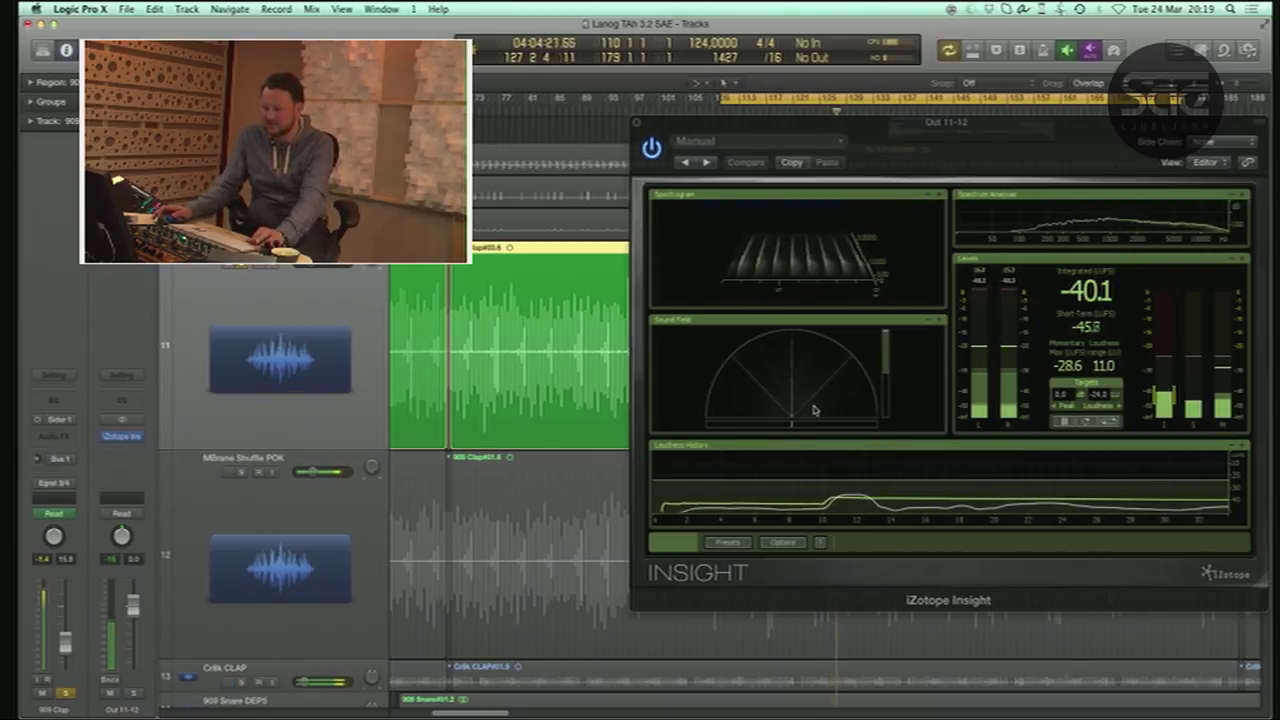
{"action": "left_click", "coordinate": [300, 482]}
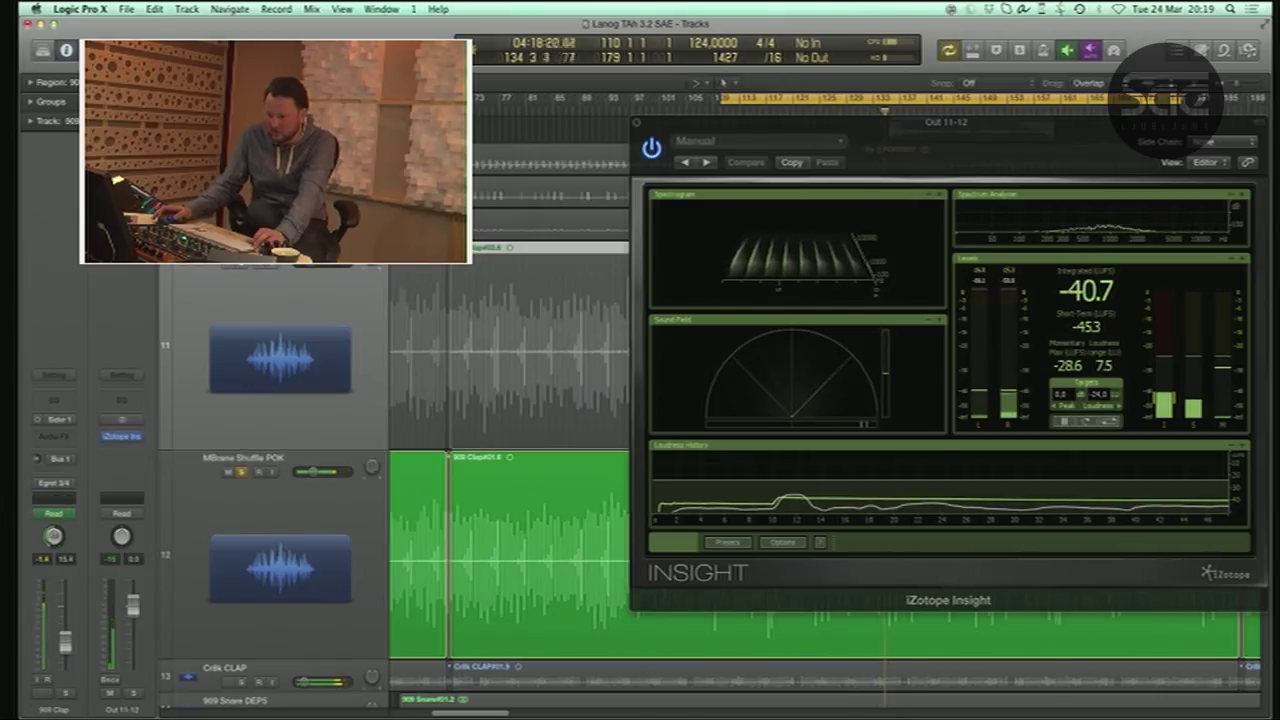
{"action": "key", "text": "s"}
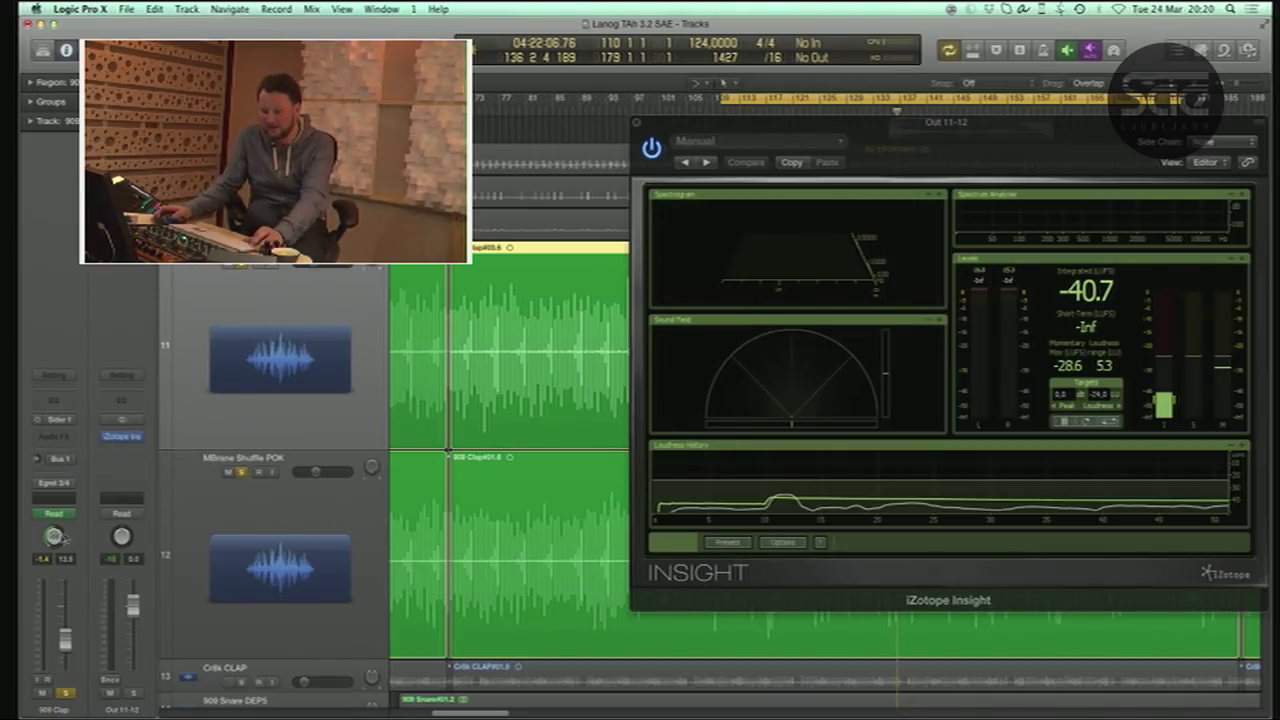
{"action": "key", "text": "s"}
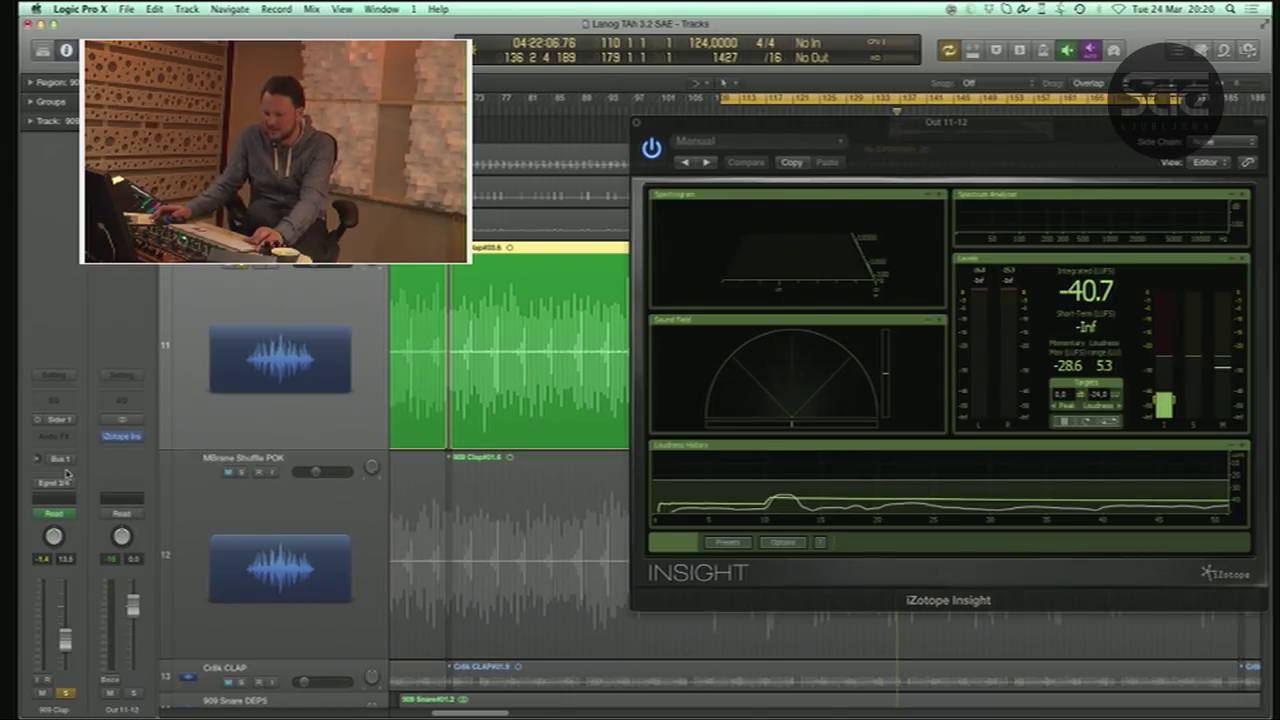
- Insert NUGEN Stereoizer3 from Audio Units > NUGEN Audio on the 909 Clap channel
{"action": "left_click", "coordinate": [55, 437]}
{"action": "mouse_move", "coordinate": [86, 598]}
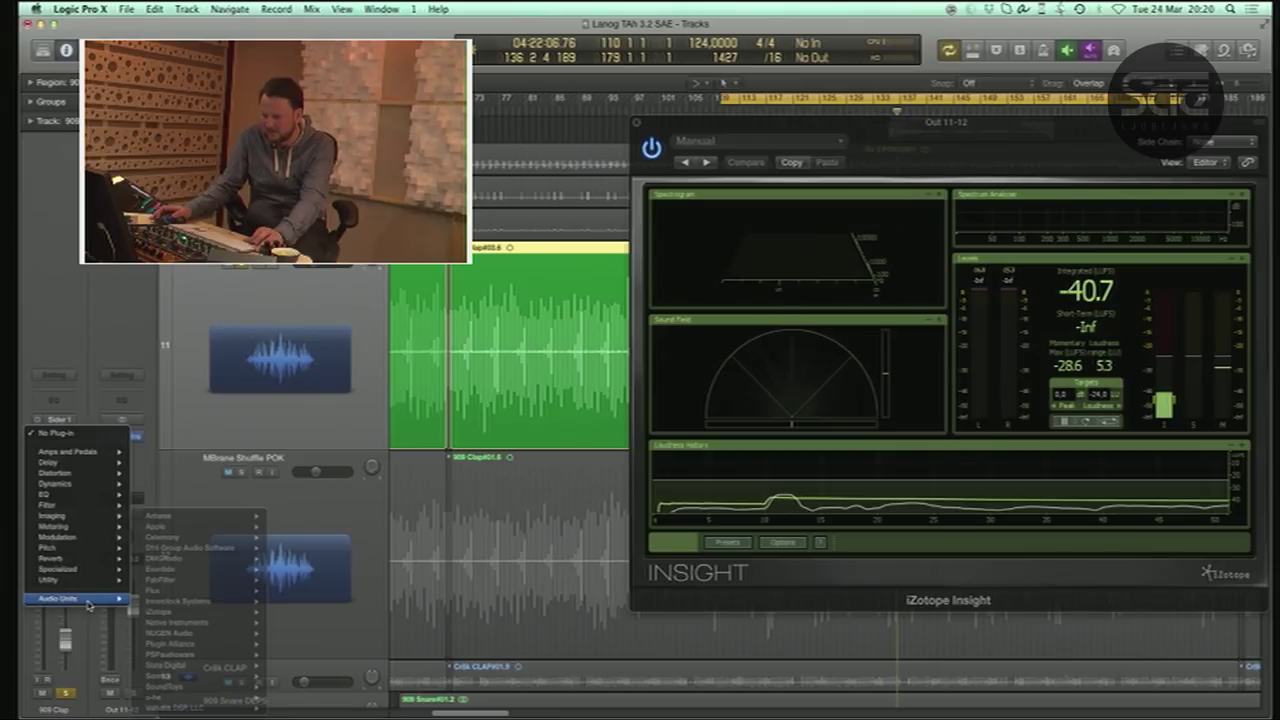
{"action": "mouse_move", "coordinate": [237, 574]}
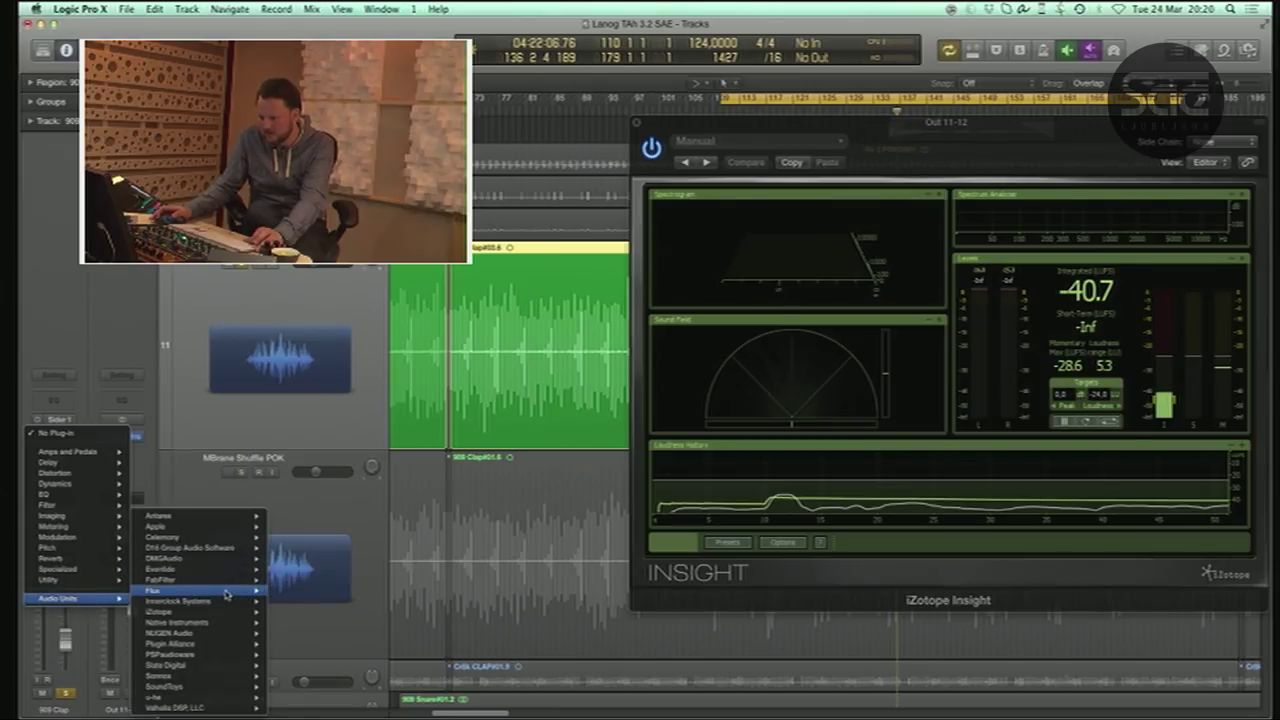
{"action": "mouse_move", "coordinate": [221, 650]}
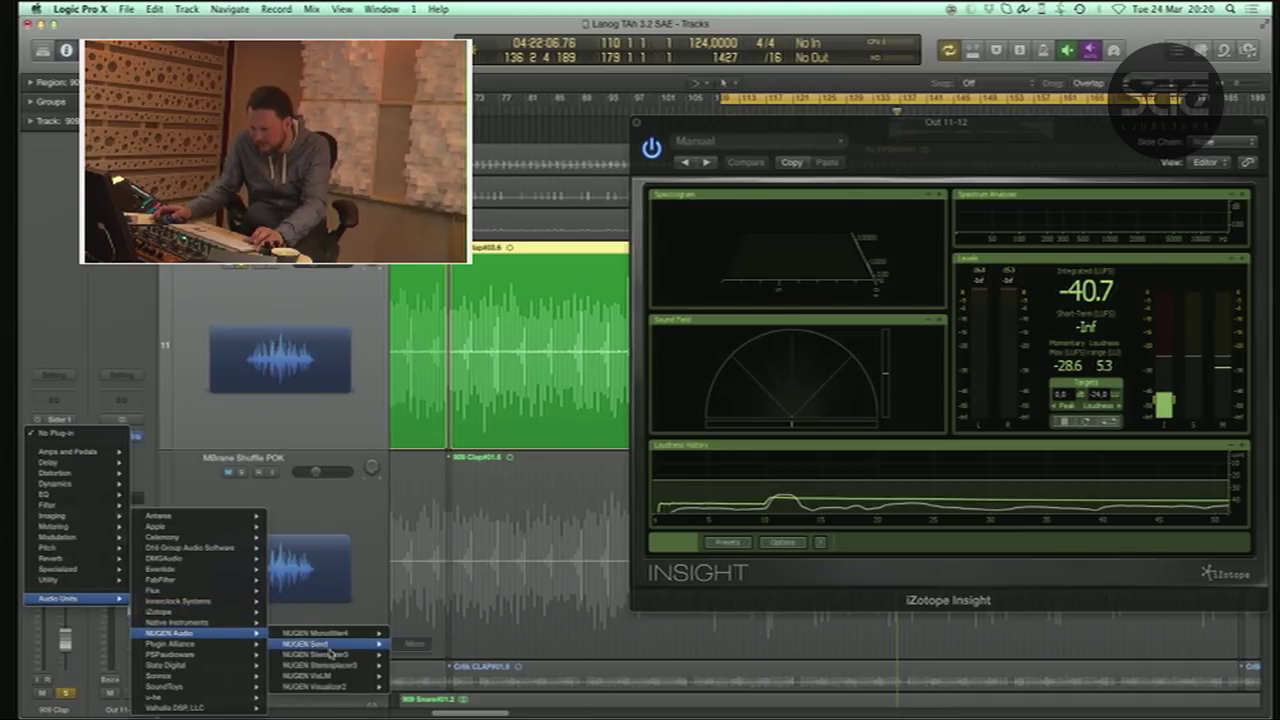
{"action": "left_click", "coordinate": [425, 656]}
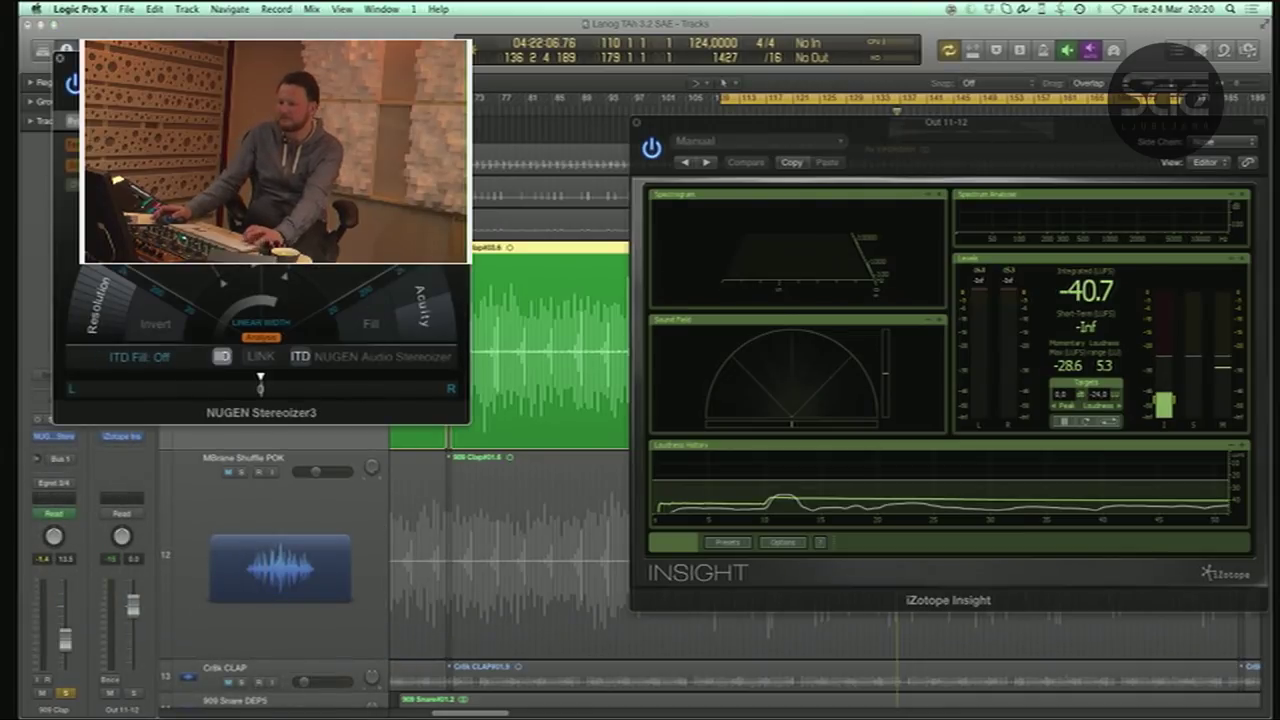
- Play back and widen the clap with the Stereoizer's ITD width raised to 79%
{"action": "key", "text": "space"}
{"action": "left_click_drag", "start_coordinate": [260, 55], "coordinate": [446, 75]}
{"action": "left_click_drag", "start_coordinate": [502, 207], "coordinate": [462, 190]}
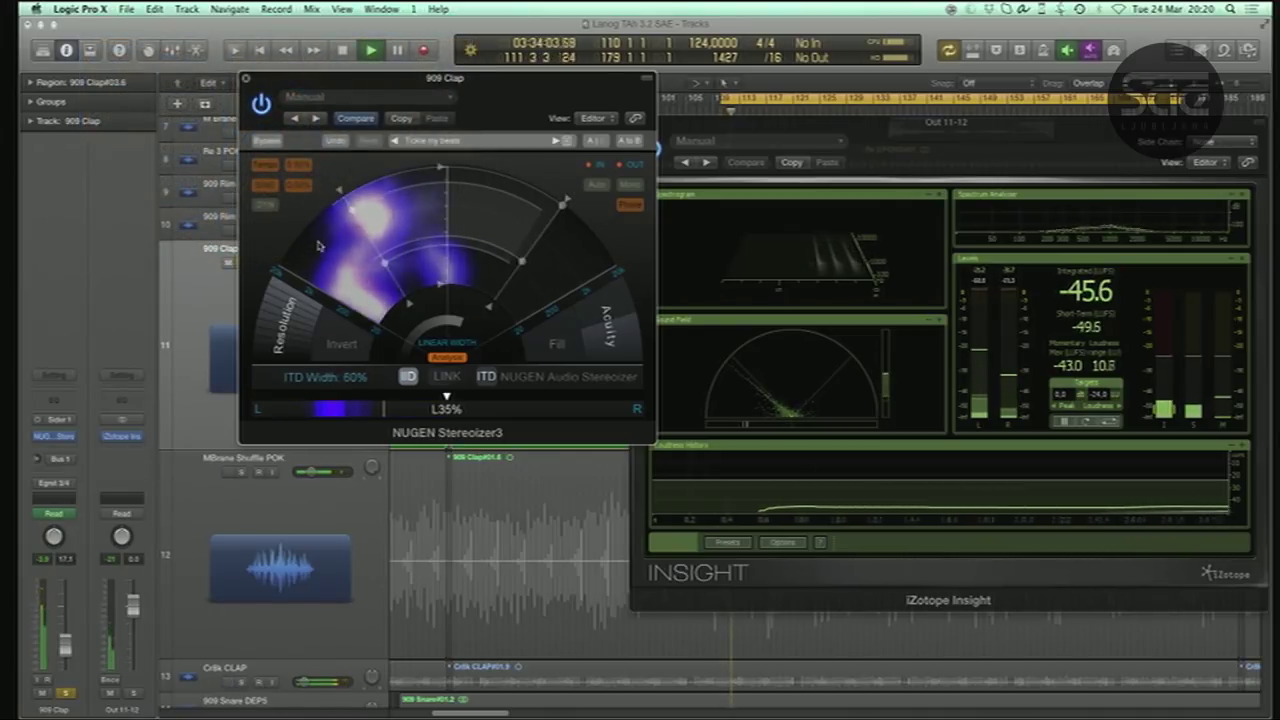
{"action": "left_click", "coordinate": [183, 554]}
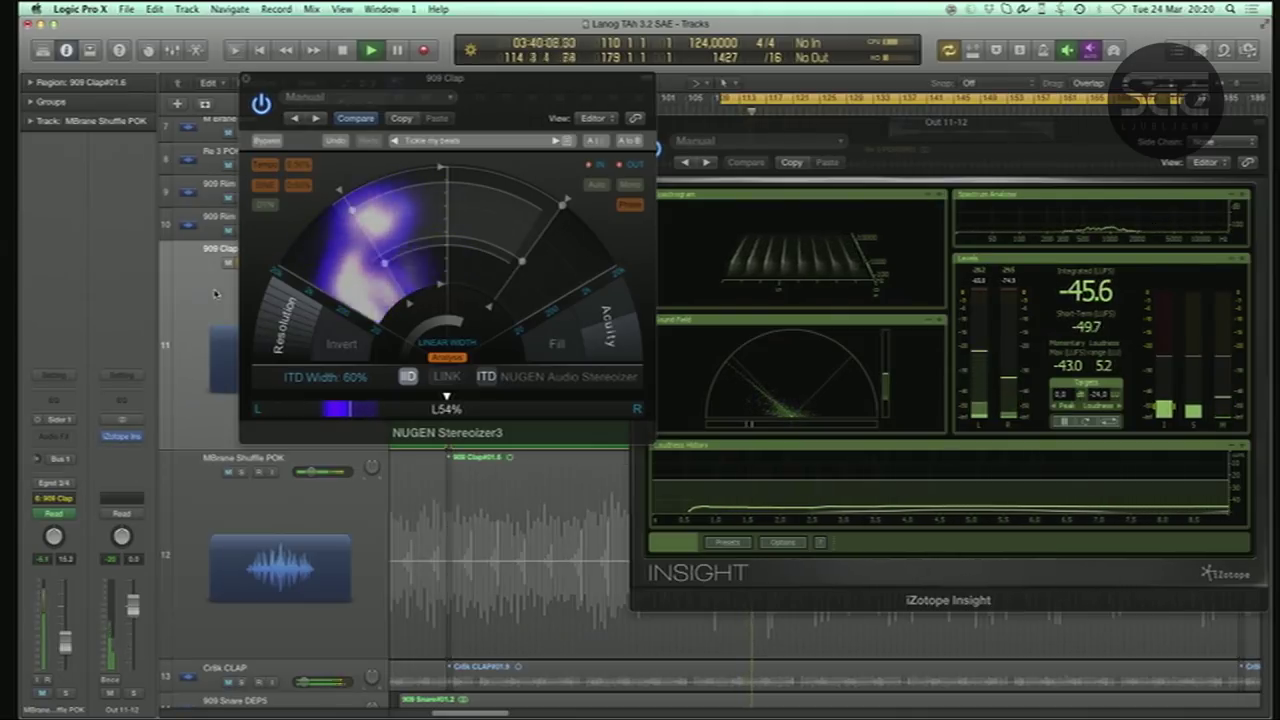
{"action": "left_click", "coordinate": [222, 427]}
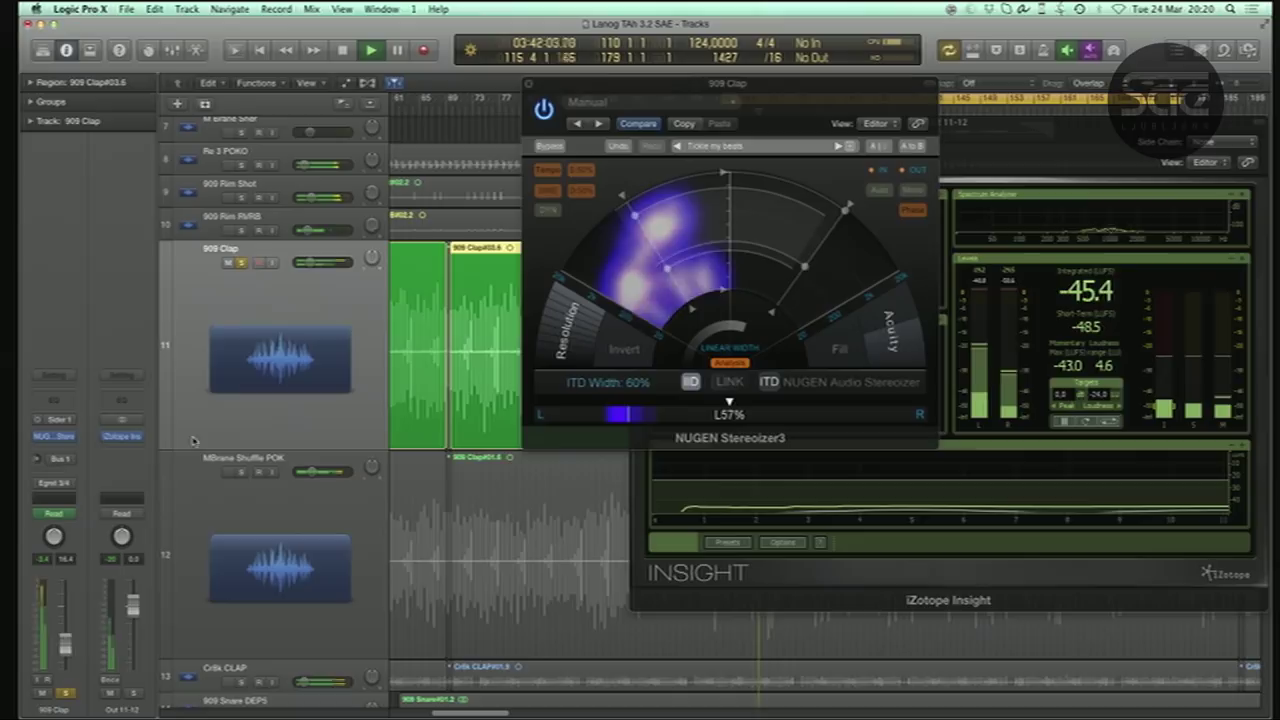
{"action": "left_click", "coordinate": [54, 538]}
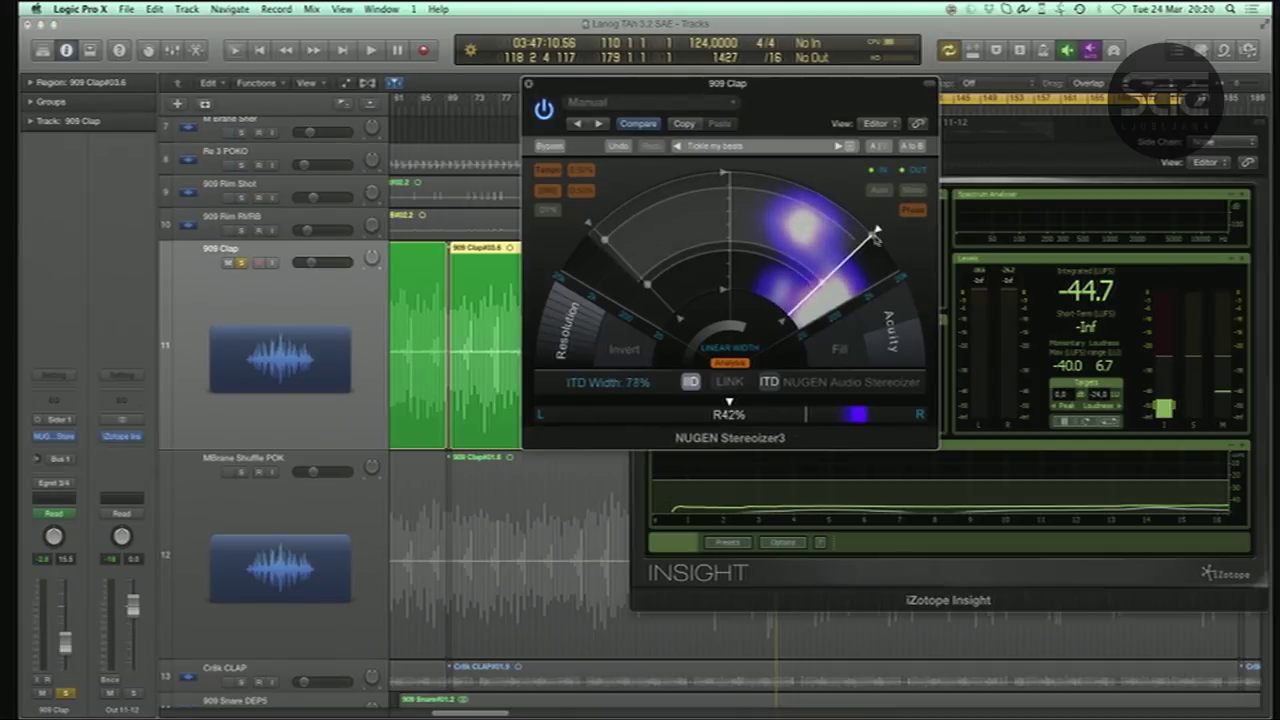
- Replace the Stereoizer with NUGEN Stereoplacer3 (Mono->Stereo) on the 909 Clap insert
{"action": "left_click", "coordinate": [56, 436]}
{"action": "mouse_move", "coordinate": [110, 622]}
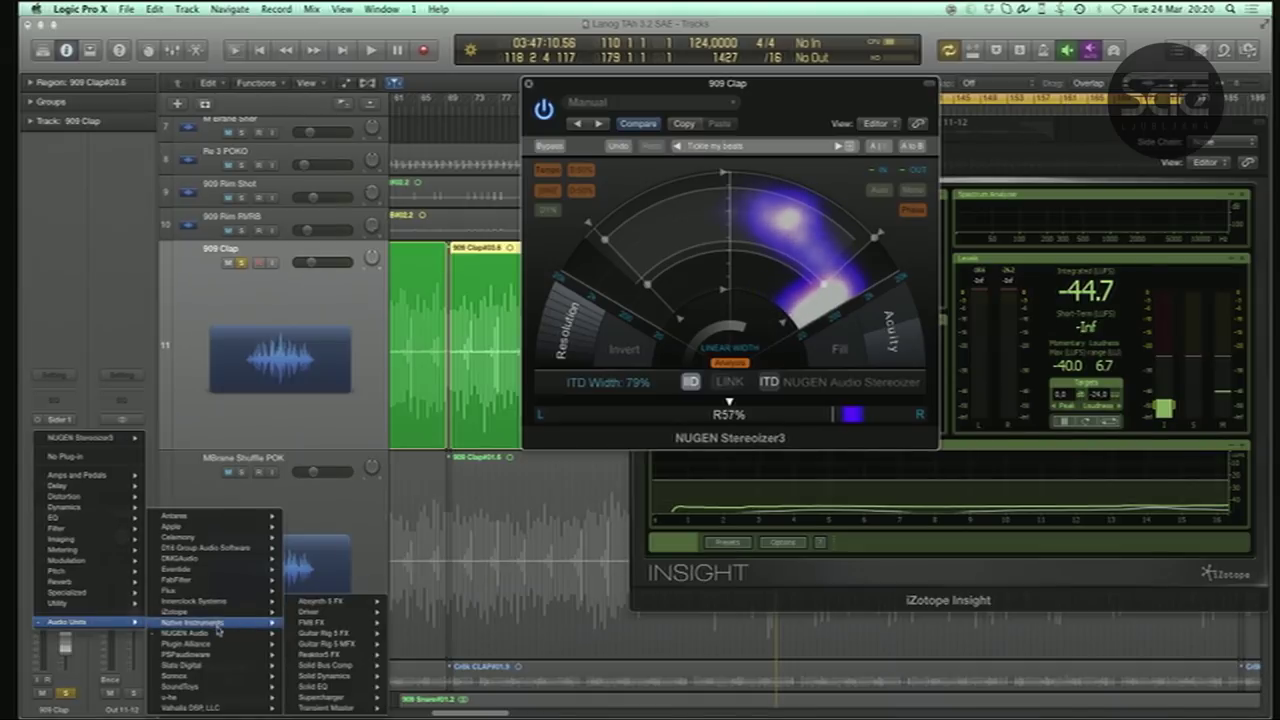
{"action": "mouse_move", "coordinate": [185, 633]}
{"action": "mouse_move", "coordinate": [405, 666]}
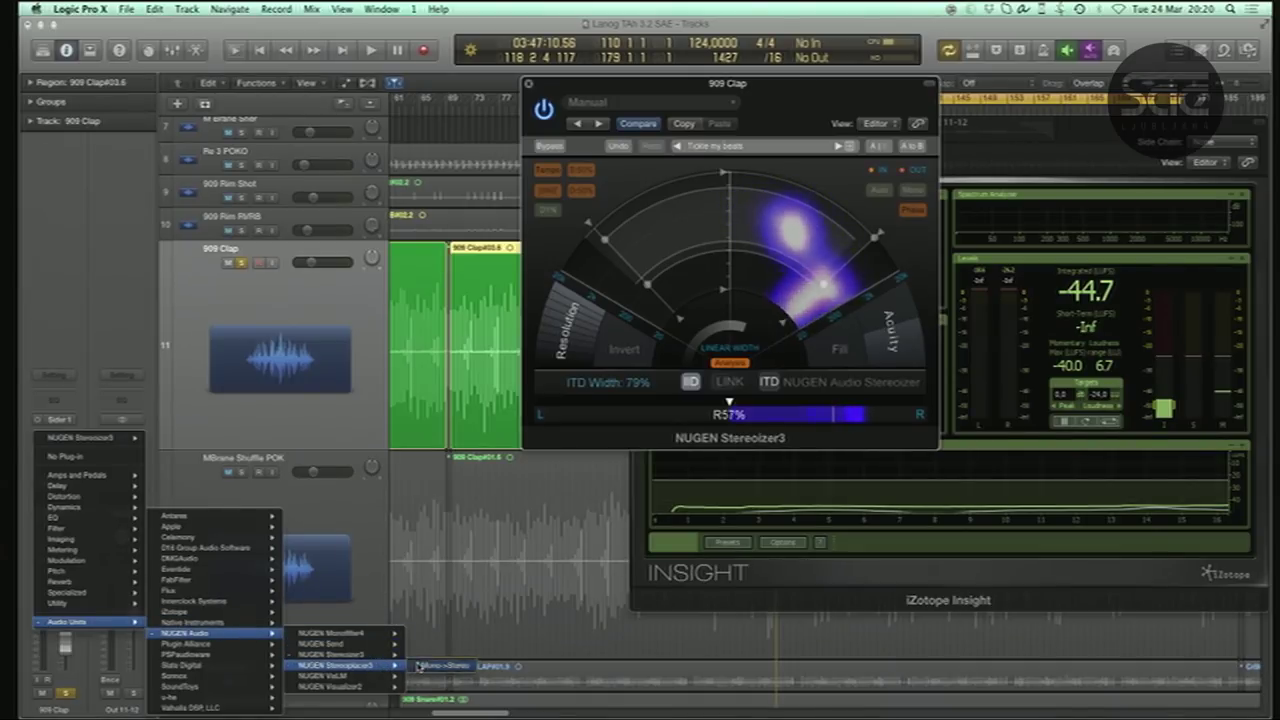
{"action": "left_click", "coordinate": [444, 665]}
- Add five Stereoplacer bands, alternating peaks and dips, including a peak near 963 Hz
{"action": "left_click_drag", "start_coordinate": [727, 273], "coordinate": [755, 197]}
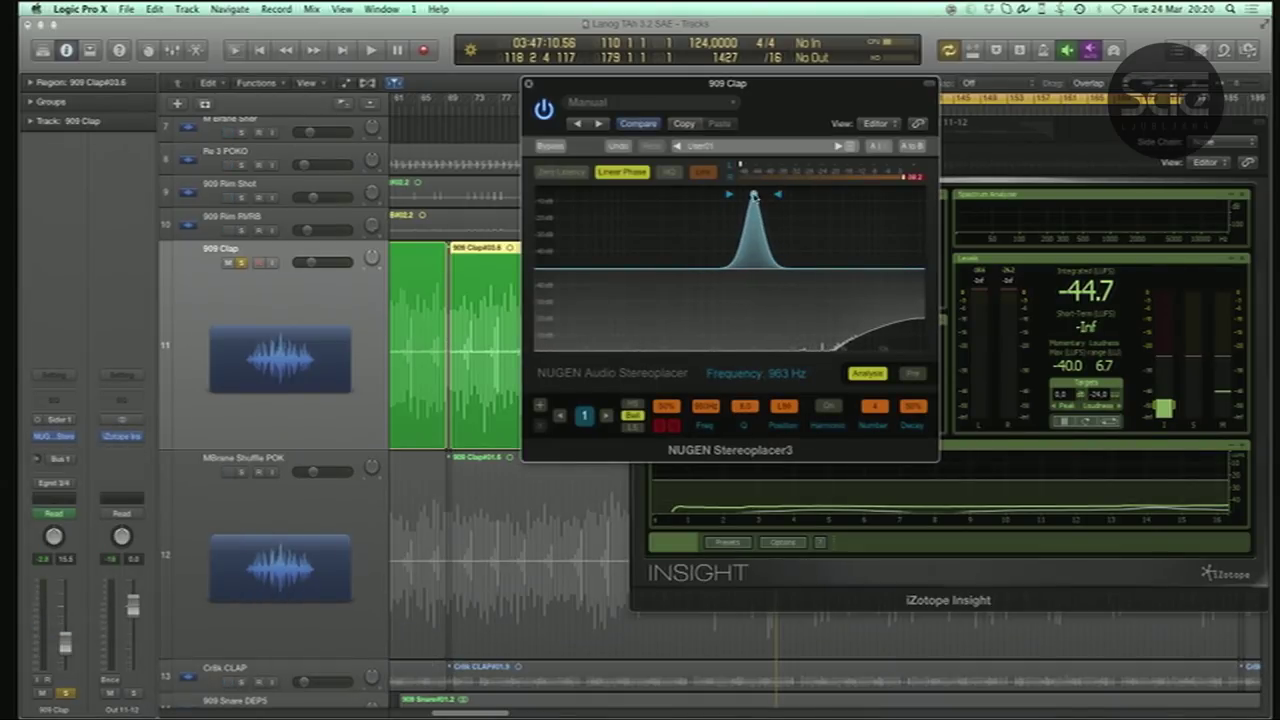
{"action": "left_click_drag", "start_coordinate": [809, 309], "coordinate": [805, 347]}
{"action": "left_click", "coordinate": [875, 265]}
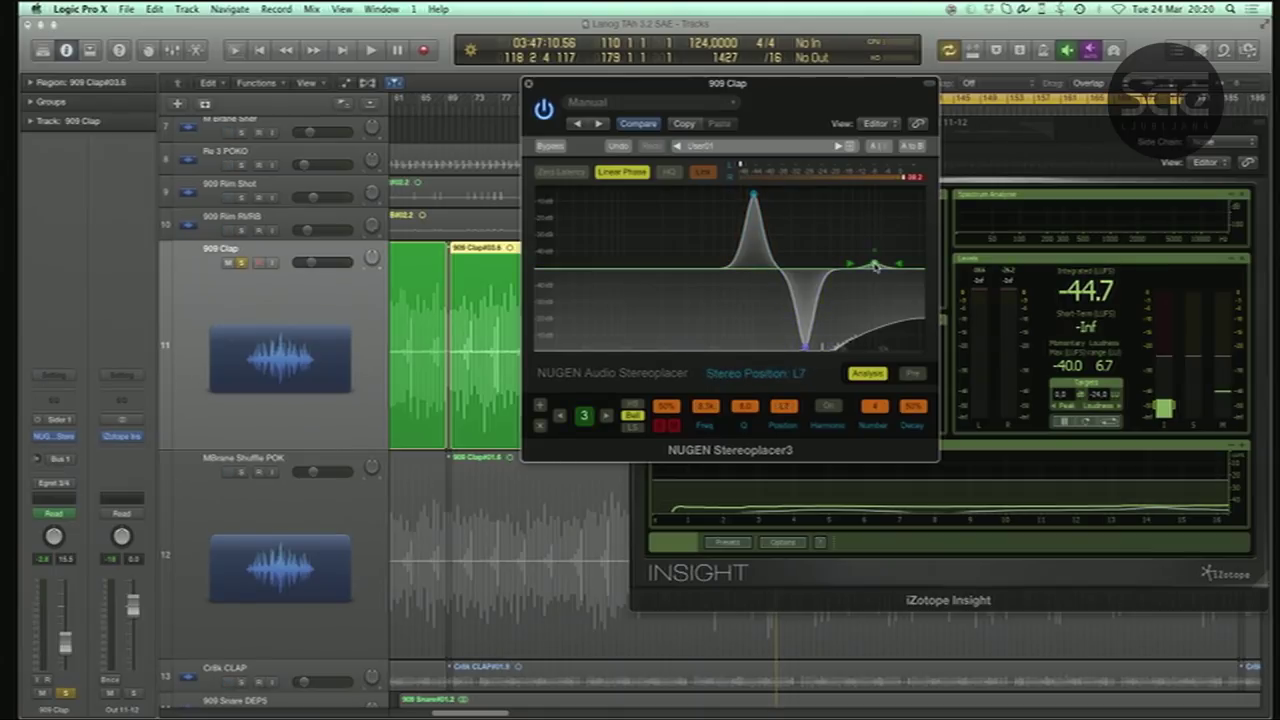
{"action": "left_click_drag", "start_coordinate": [875, 265], "coordinate": [876, 191]}
{"action": "left_click", "coordinate": [665, 264]}
{"action": "left_click_drag", "start_coordinate": [665, 264], "coordinate": [668, 341]}
{"action": "left_click", "coordinate": [684, 262]}
{"action": "left_click_drag", "start_coordinate": [684, 262], "coordinate": [700, 197]}
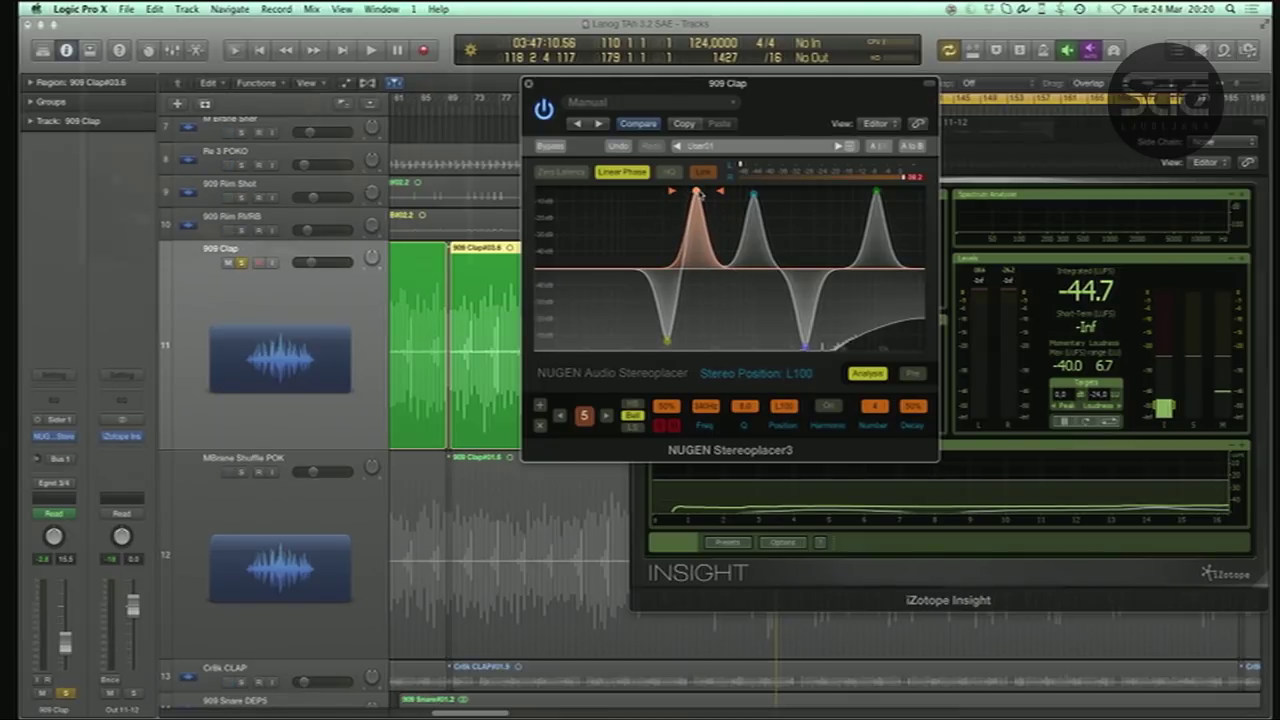
- Retune the fifth band, flipping it fully left, then moving it to 410 Hz, less far left
{"action": "scroll", "coordinate": [698, 193], "scroll_direction": "down", "scroll_amount": 5}
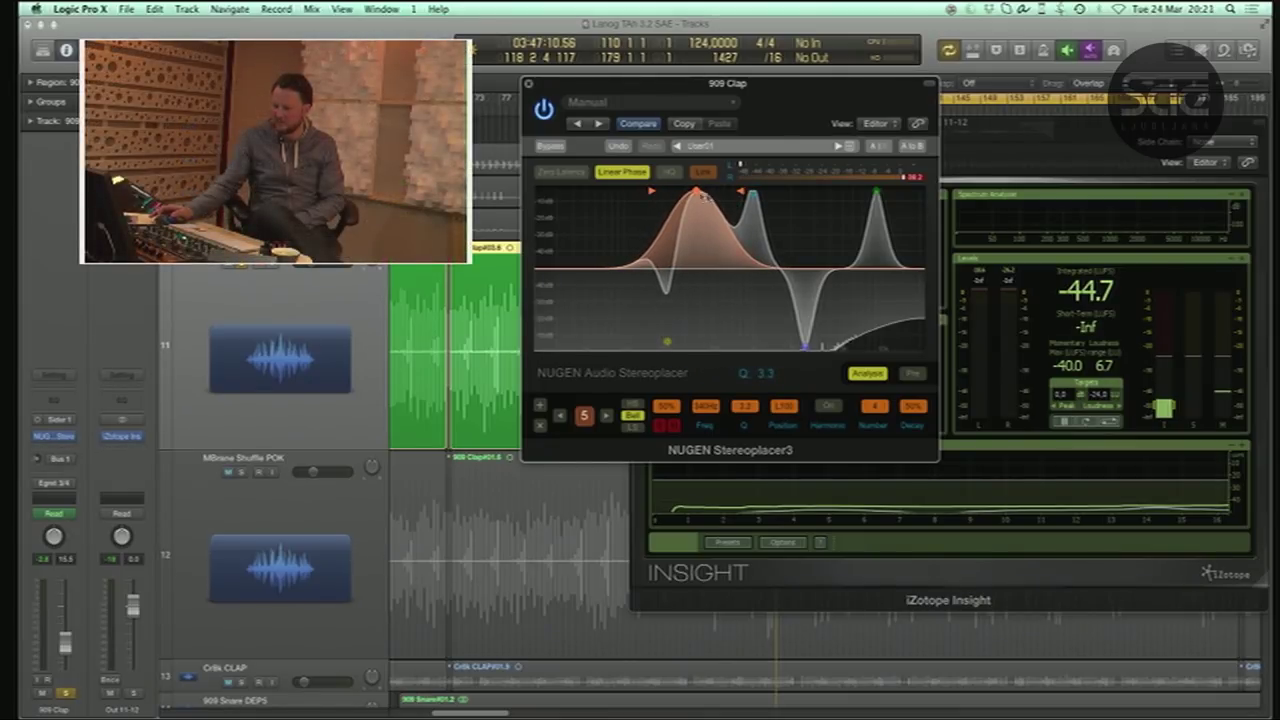
{"action": "mouse_move", "coordinate": [704, 197]}
{"action": "left_mouse_down"}
{"action": "mouse_move", "coordinate": [651, 196]}
{"action": "mouse_move", "coordinate": [709, 201]}
{"action": "left_mouse_up"}
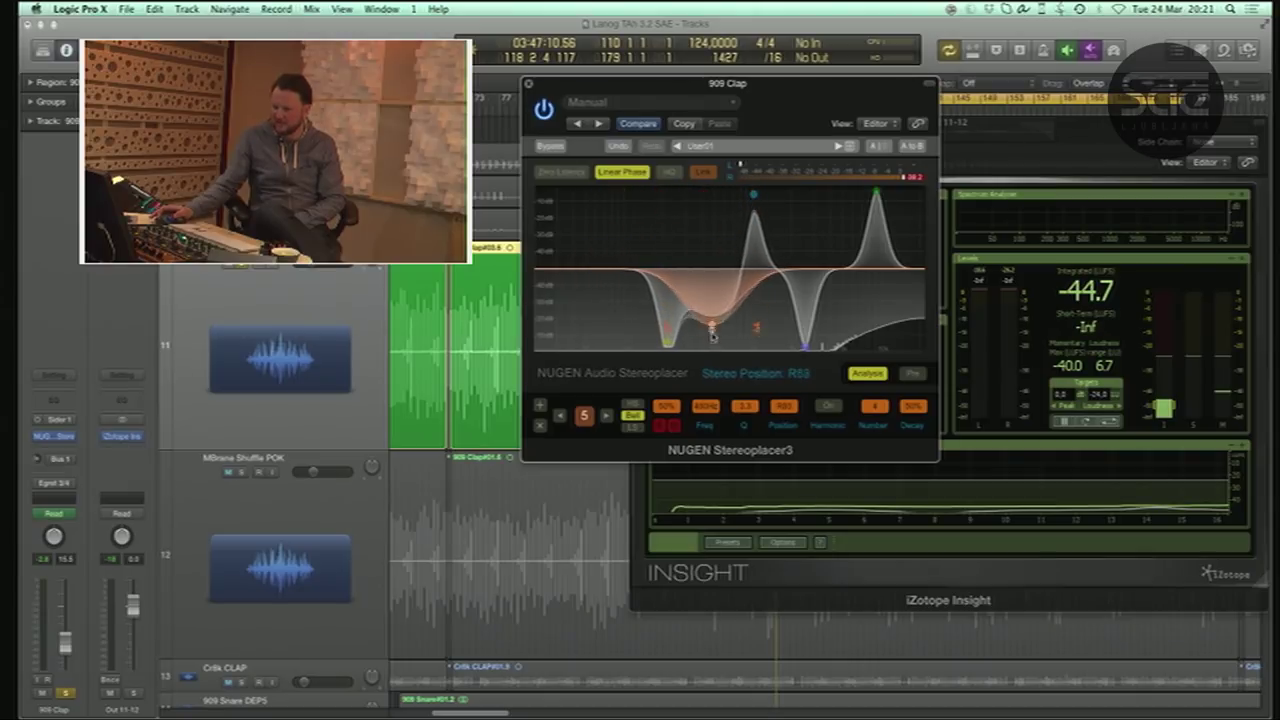
{"action": "left_click_drag", "start_coordinate": [712, 334], "coordinate": [710, 203]}
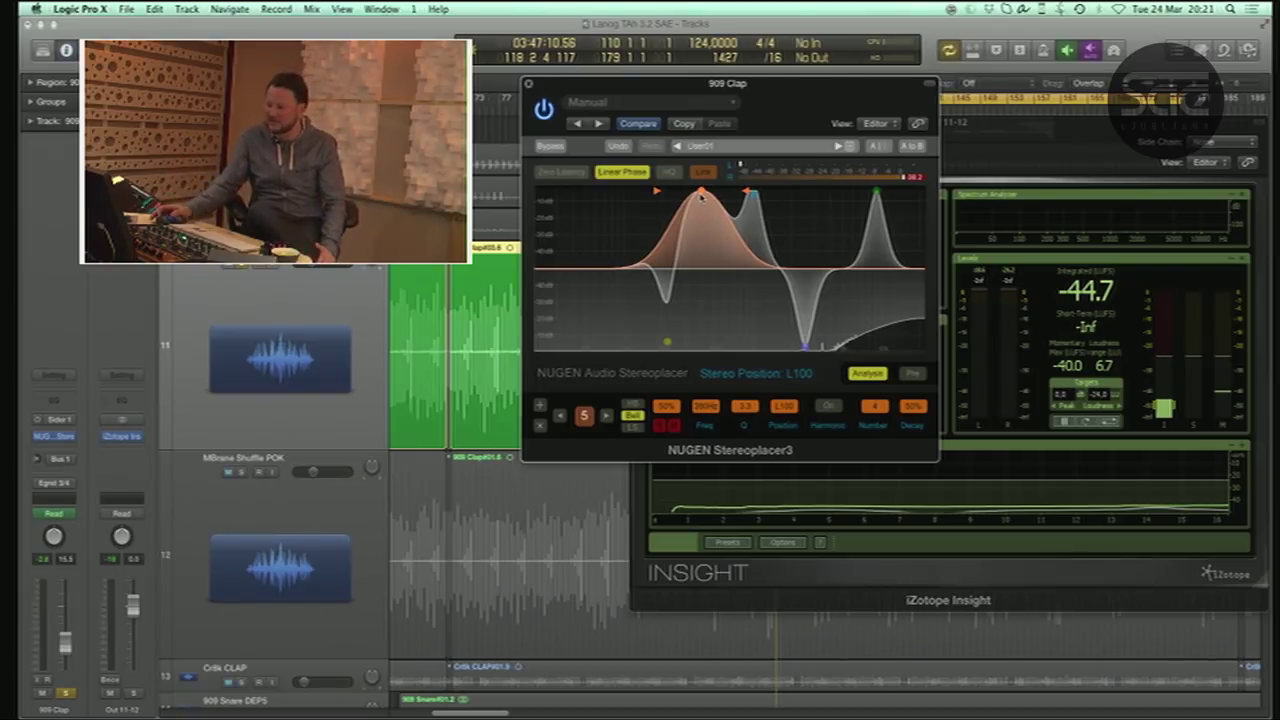
{"action": "left_click_drag", "start_coordinate": [703, 197], "coordinate": [768, 341]}
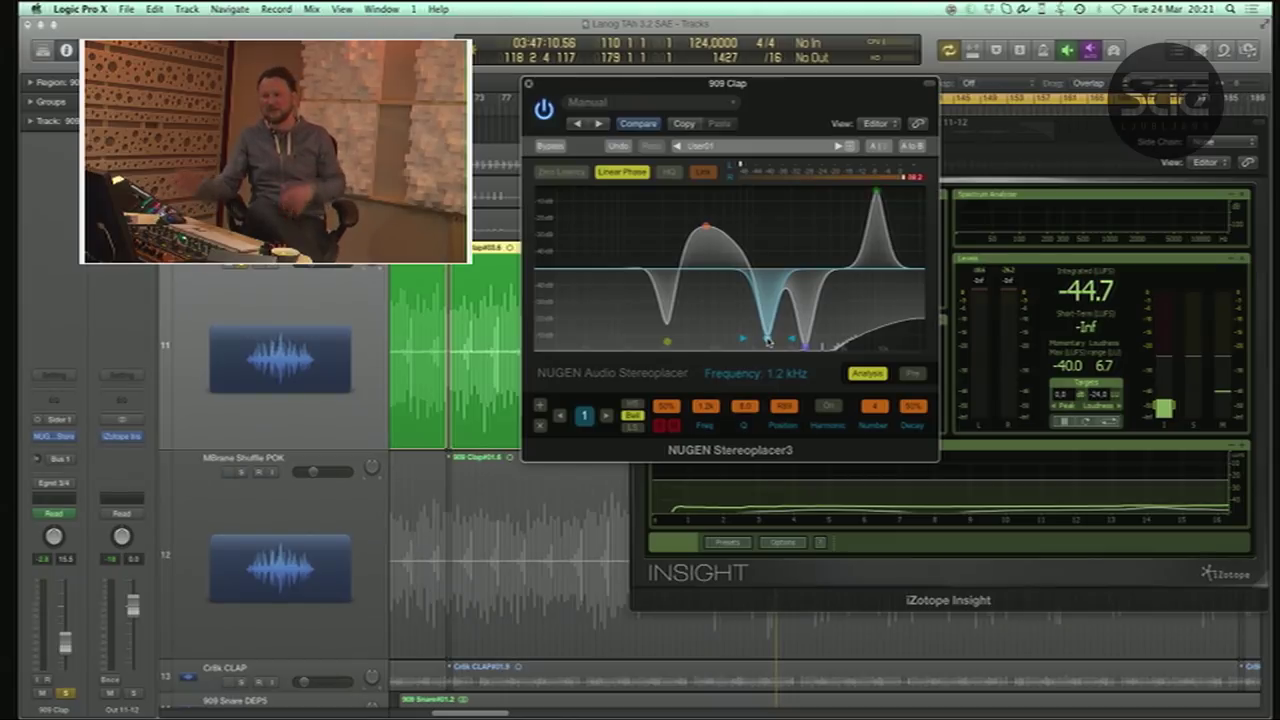